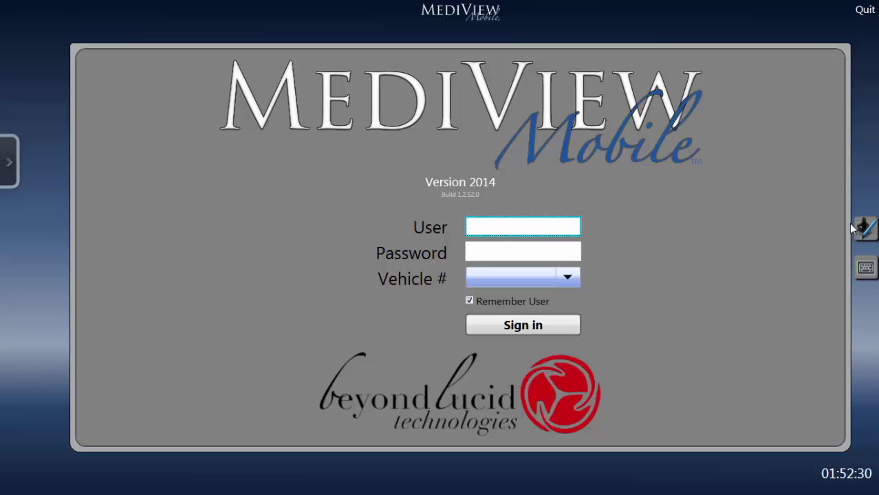
# - Handwrite the crew member's user name into the User field using the pen input panel
pyautogui.click(861, 229)
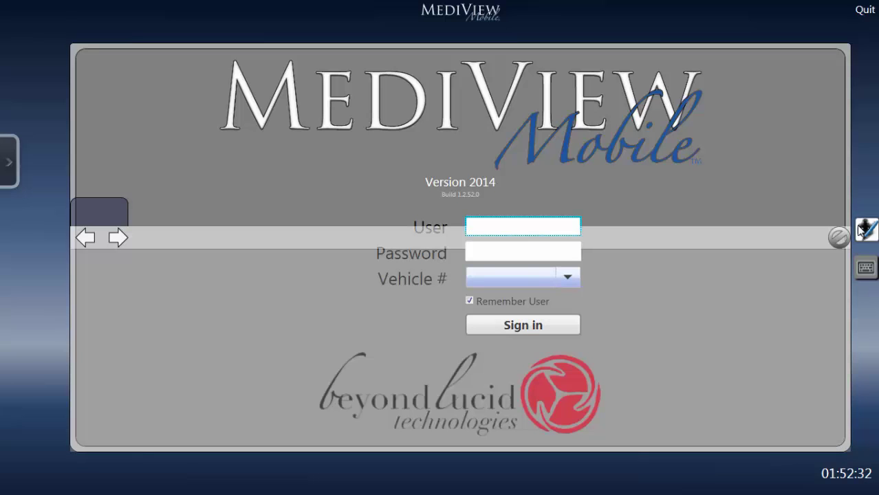
pyautogui.moveTo(124, 306); pyautogui.dragTo(90, 379)
pyautogui.moveTo(143, 300); pyautogui.dragTo(88, 349)
pyautogui.moveTo(184, 323); pyautogui.dragTo(183, 326)
pyautogui.moveTo(209, 366); pyautogui.dragTo(258, 379)
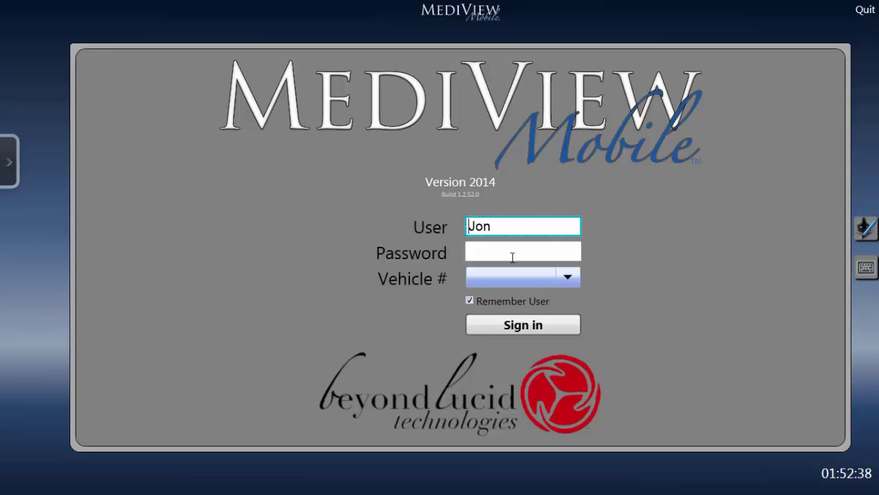
# - Enter the account password, choose vehicle 000001, and sign in
pyautogui.click(512, 253)
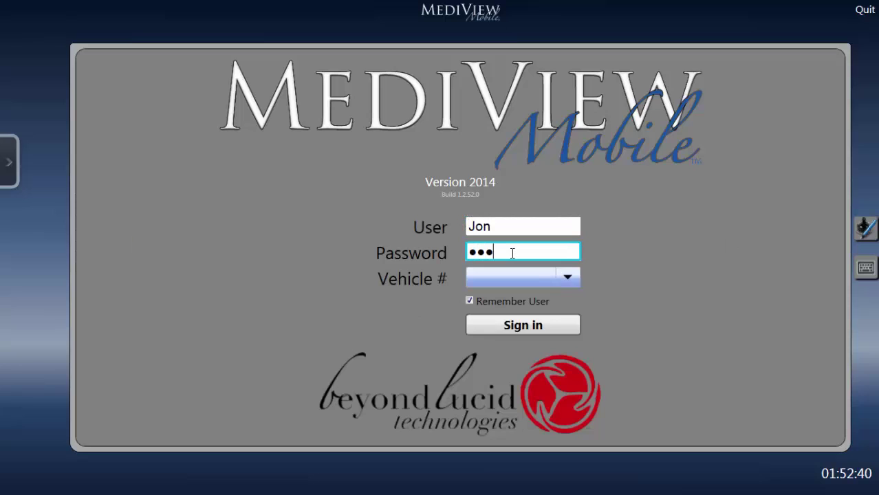
pyautogui.click(561, 276)
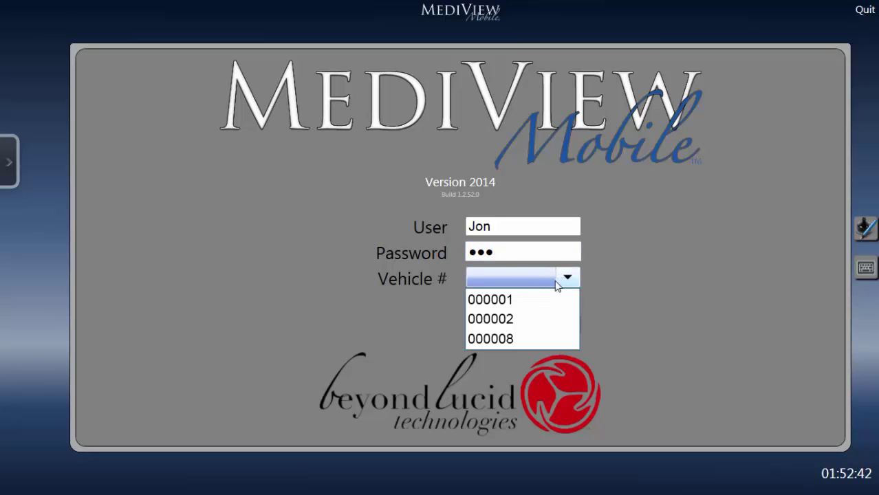
pyautogui.click(527, 298)
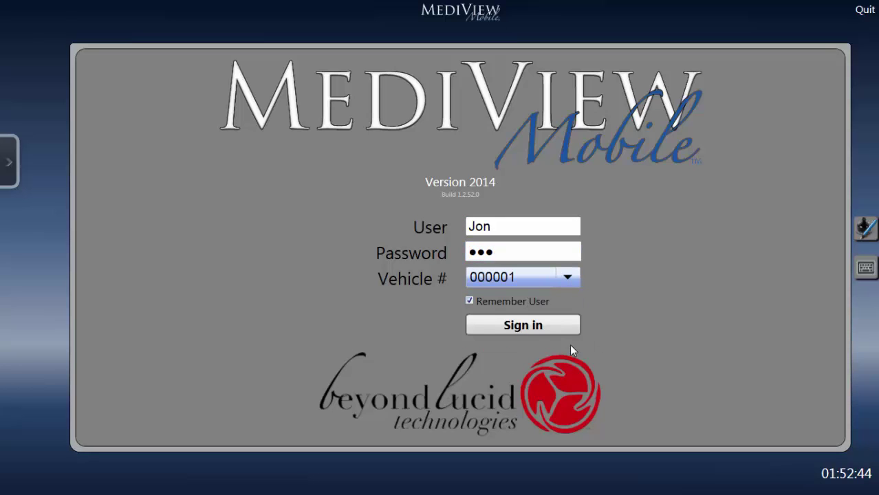
pyautogui.click(525, 330)
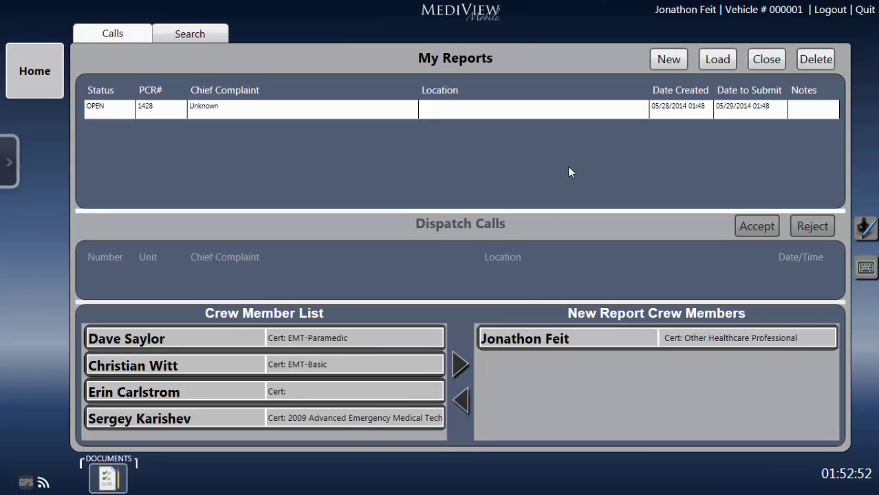
# - Create report 1429 with the EMT-Paramedic on its crew and show the patient Search form
pyautogui.click(671, 59)
pyautogui.click(406, 344)
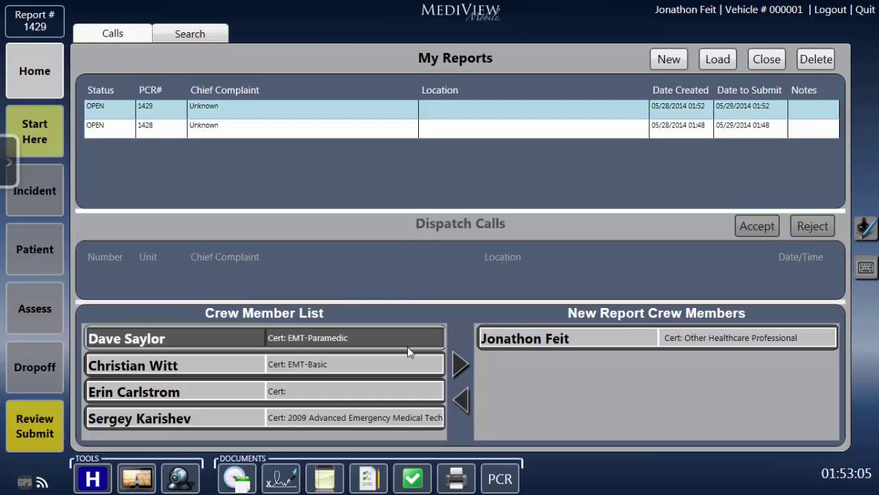
pyautogui.click(457, 363)
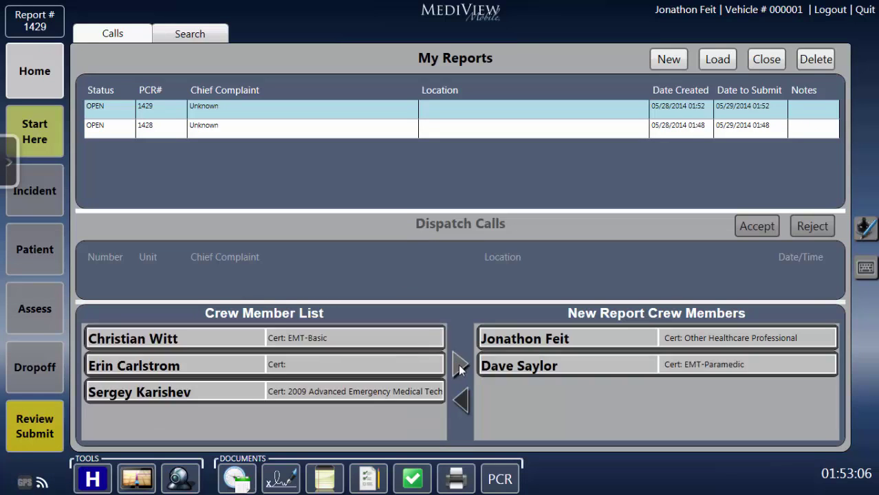
pyautogui.click(177, 35)
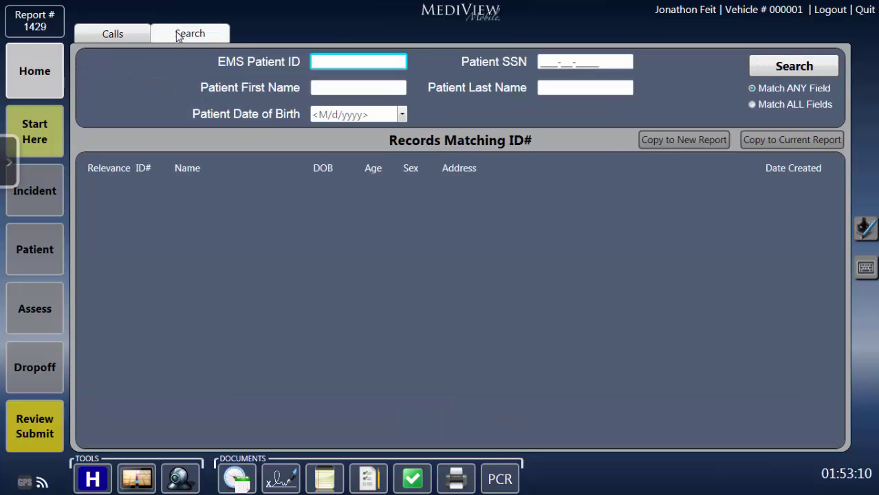
# - Step through Start Here, Incident, Patient, Assess, Dropoff and Review Submit, then run NEMSIS V3 validation
pyautogui.click(38, 140)
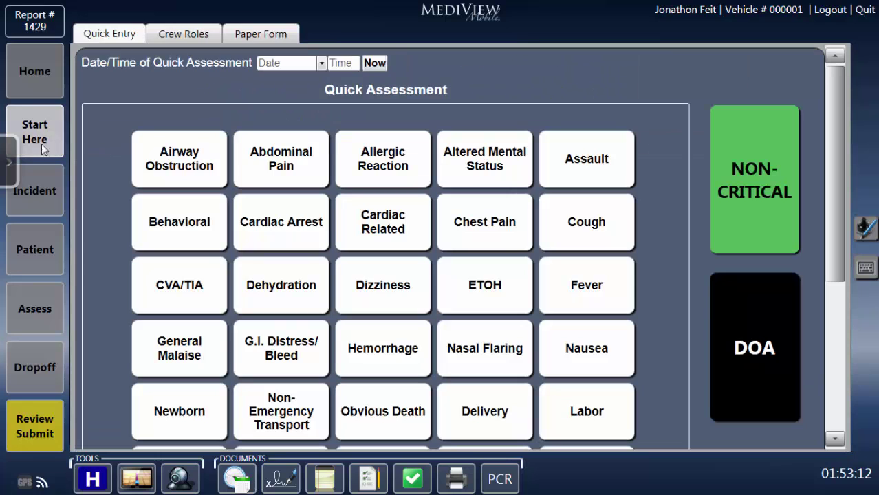
pyautogui.click(42, 195)
pyautogui.click(39, 251)
pyautogui.click(47, 311)
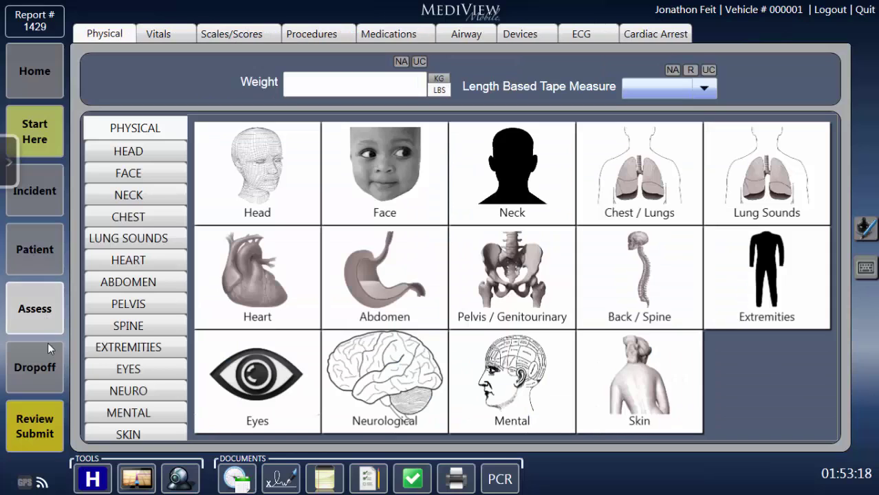
pyautogui.click(46, 365)
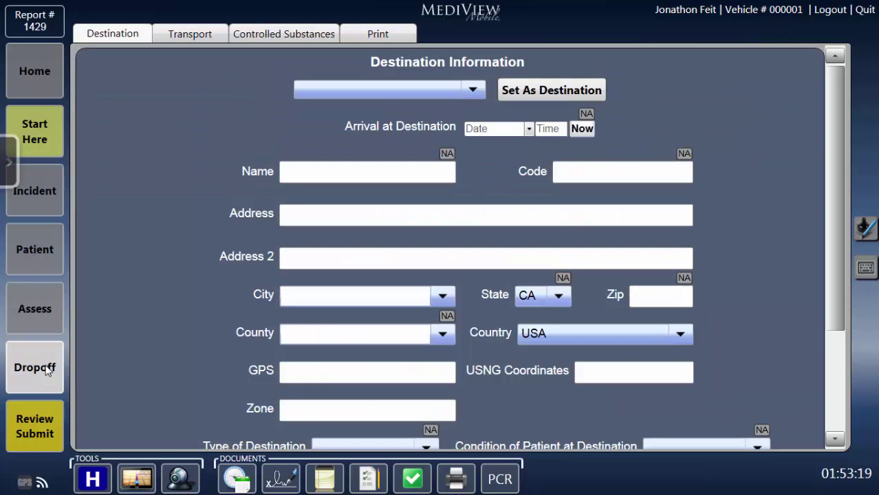
pyautogui.click(43, 420)
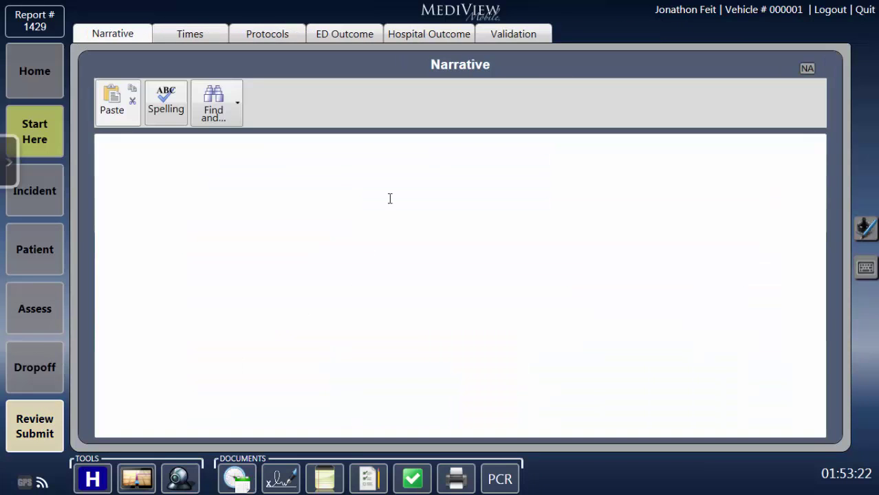
pyautogui.click(519, 37)
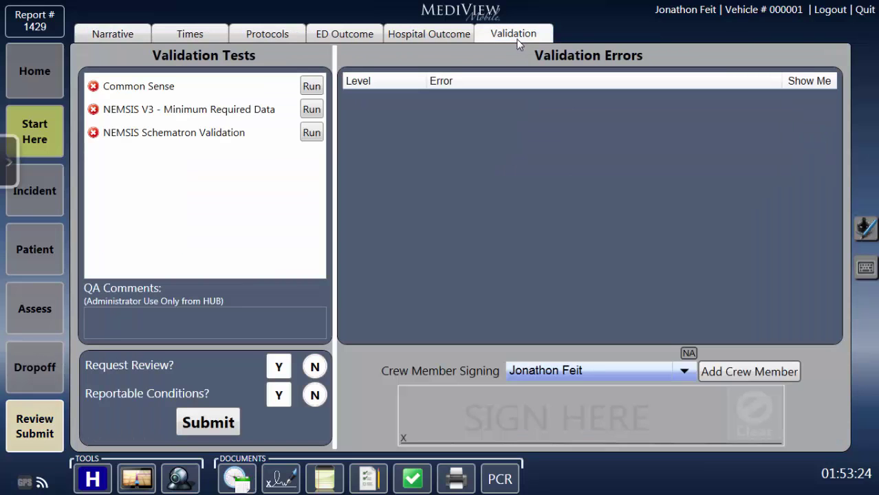
pyautogui.click(311, 110)
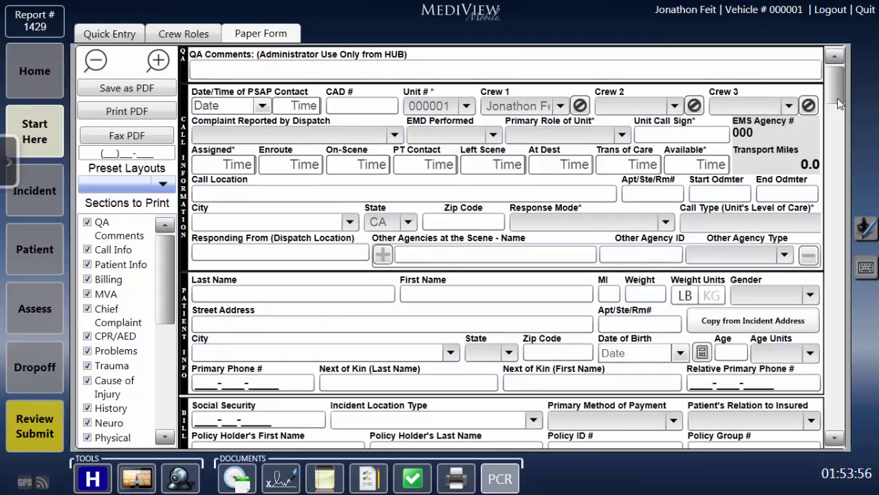
# - Scroll through report 1429's Paper Form, then go to the Incident Scene Location form
pyautogui.scroll(-3, 836, 104)
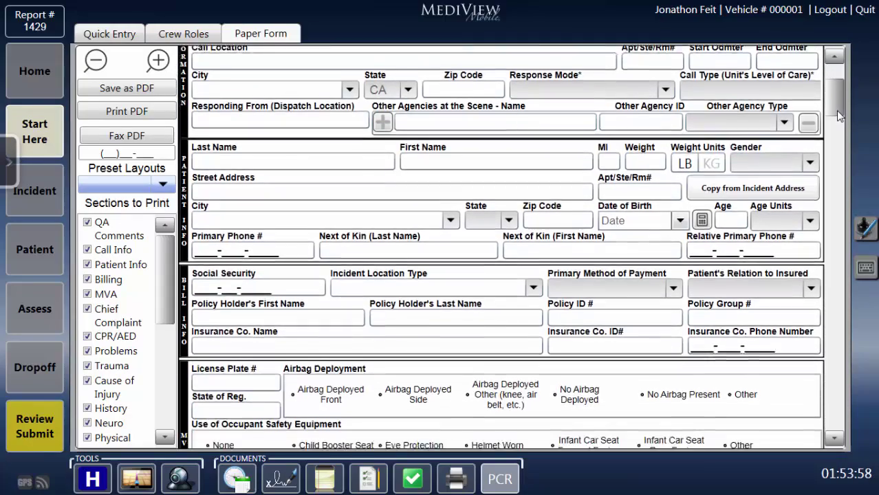
pyautogui.moveTo(837, 117); pyautogui.dragTo(840, 154)
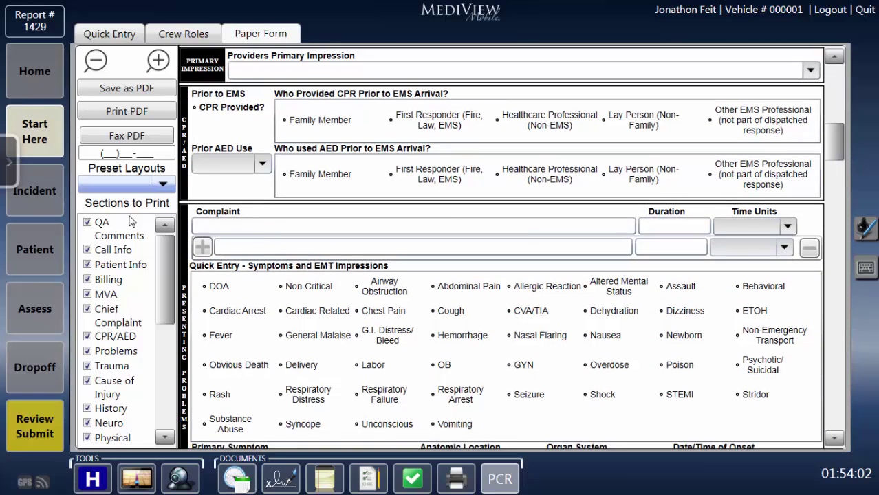
pyautogui.click(52, 195)
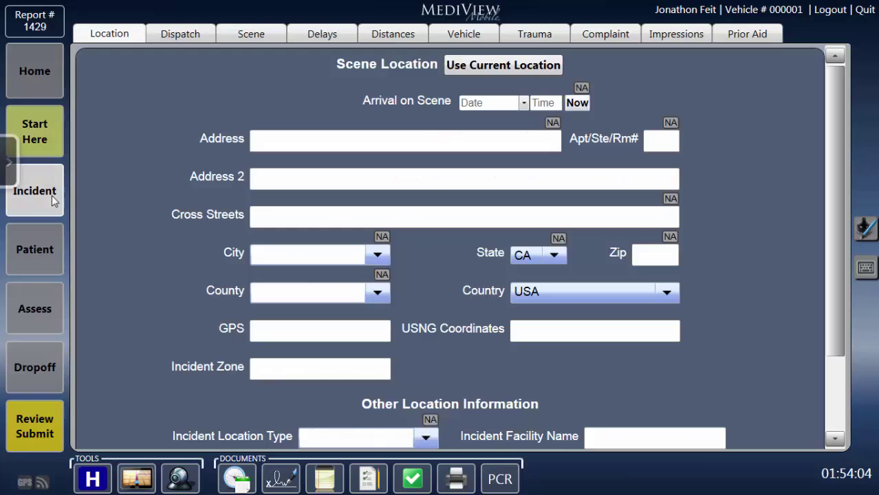
# - Set Complaint Reported by Dispatch to Traumatic Injury on the Dispatch tab
pyautogui.click(186, 43)
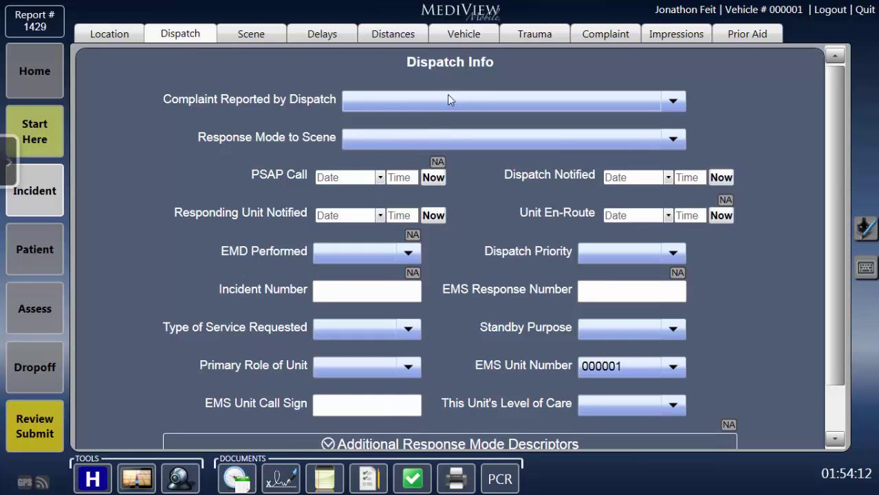
pyautogui.click(672, 100)
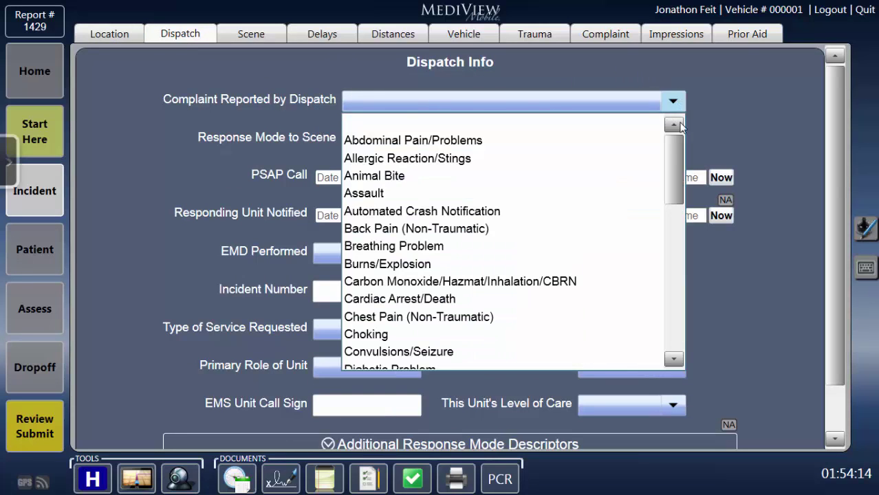
pyautogui.moveTo(677, 148); pyautogui.dragTo(677, 298)
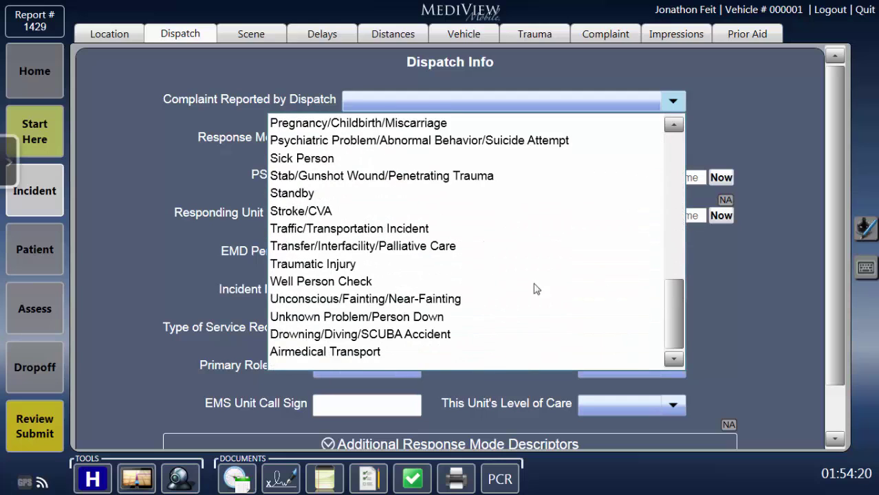
pyautogui.click(433, 263)
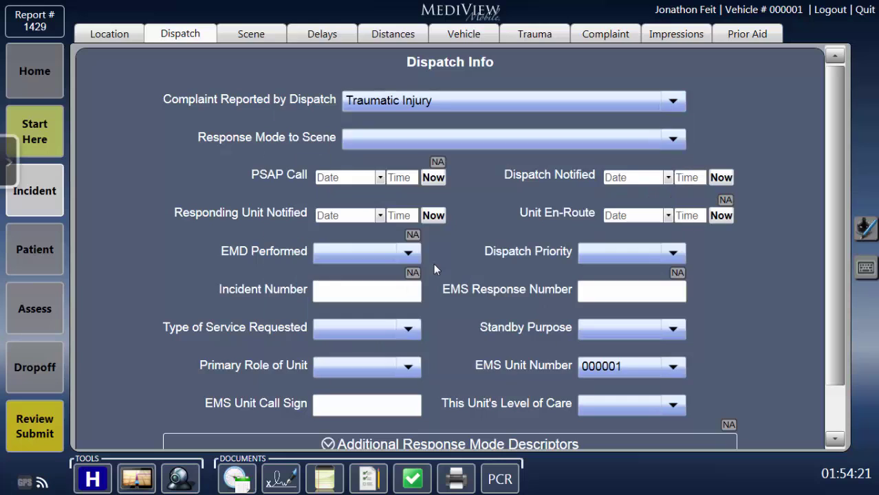
# - Look over the response mode, dispatch priority and standby purpose options unchanged, then go to Trauma
pyautogui.click(672, 141)
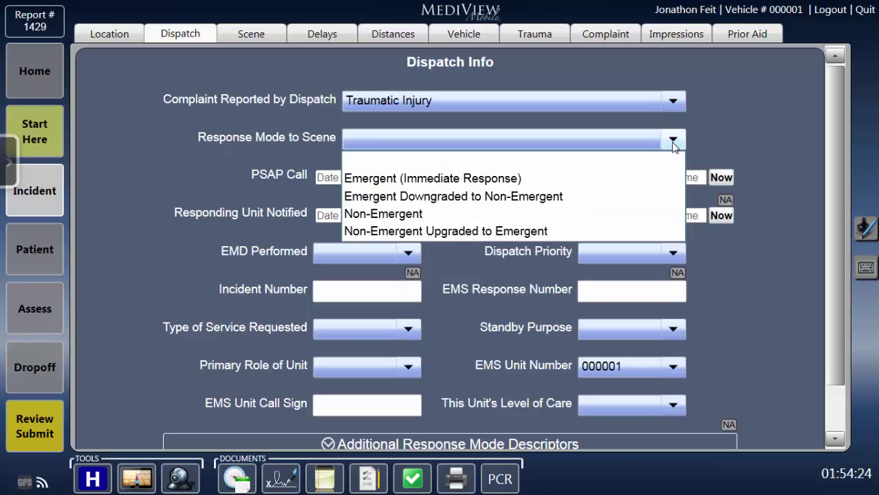
pyautogui.click(672, 141)
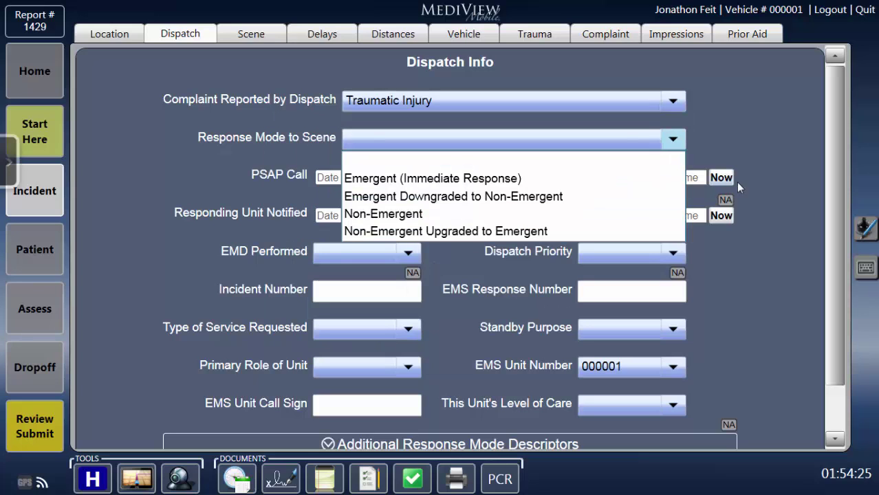
pyautogui.click(653, 256)
pyautogui.click(726, 265)
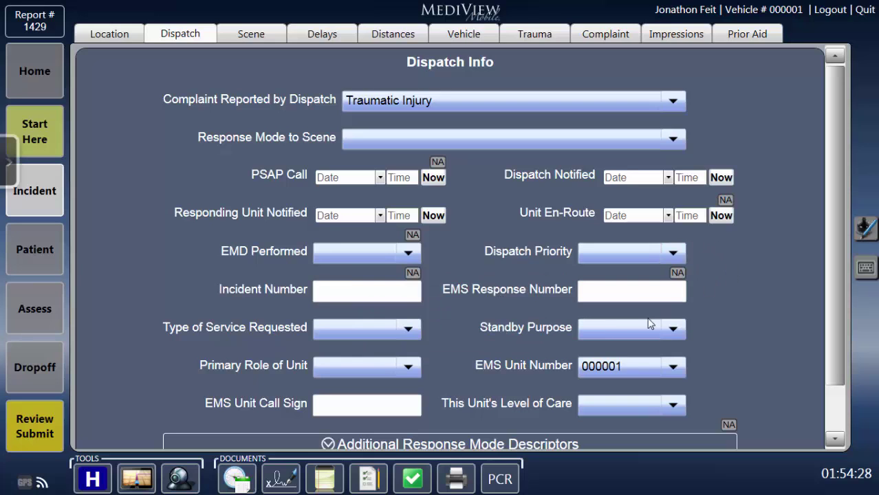
pyautogui.click(634, 335)
pyautogui.click(714, 311)
pyautogui.click(529, 40)
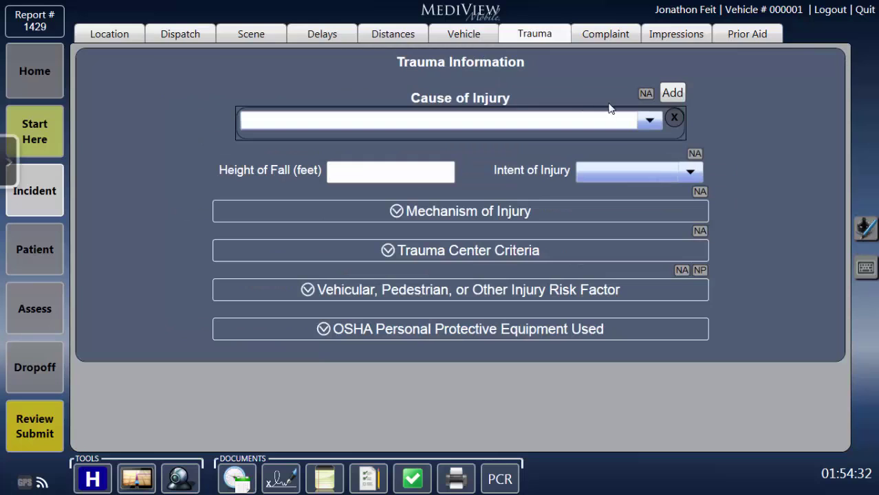
# - Filter Cause of Injury with 'Contact' and choose Contact with metalworking machines
pyautogui.click(649, 120)
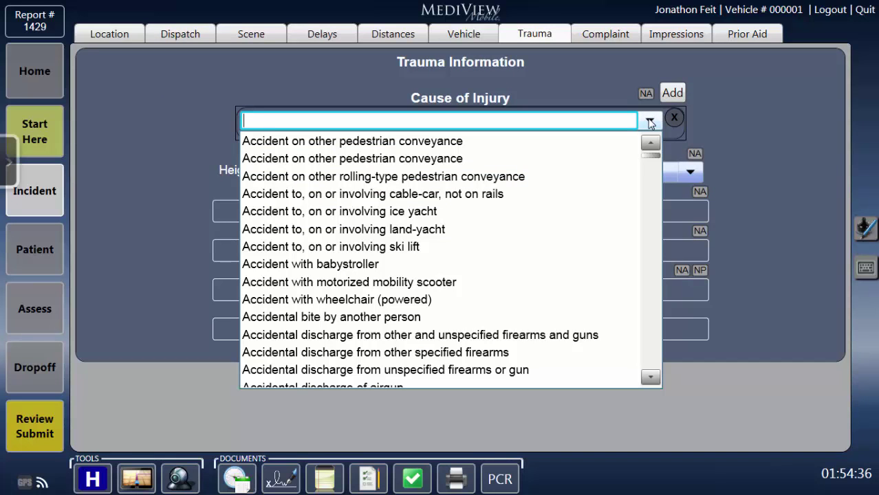
pyautogui.click(613, 120)
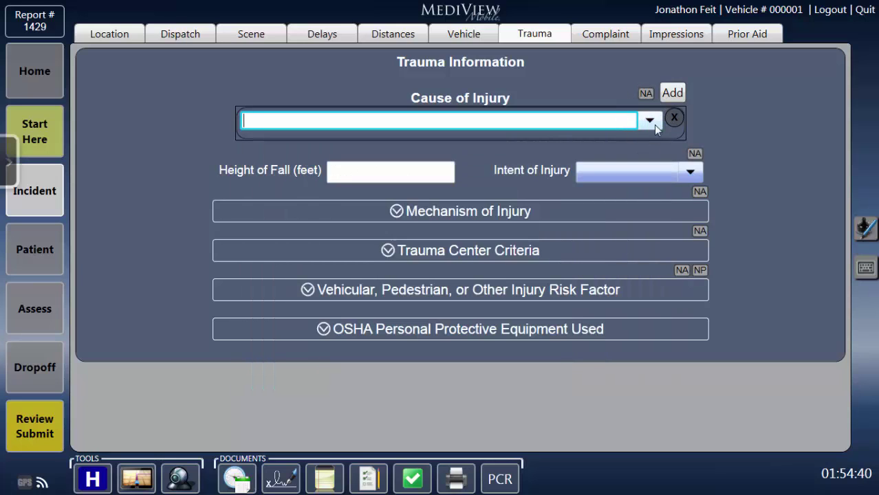
pyautogui.write('Contact')
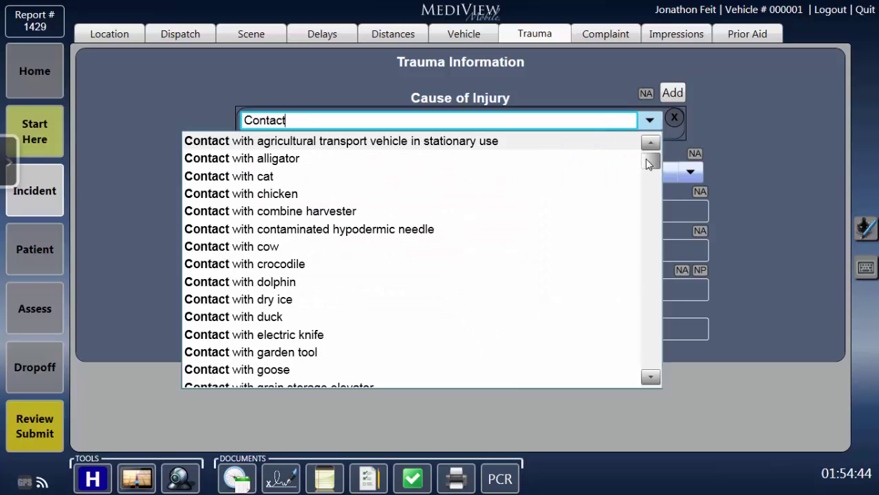
pyautogui.moveTo(647, 161); pyautogui.dragTo(642, 185)
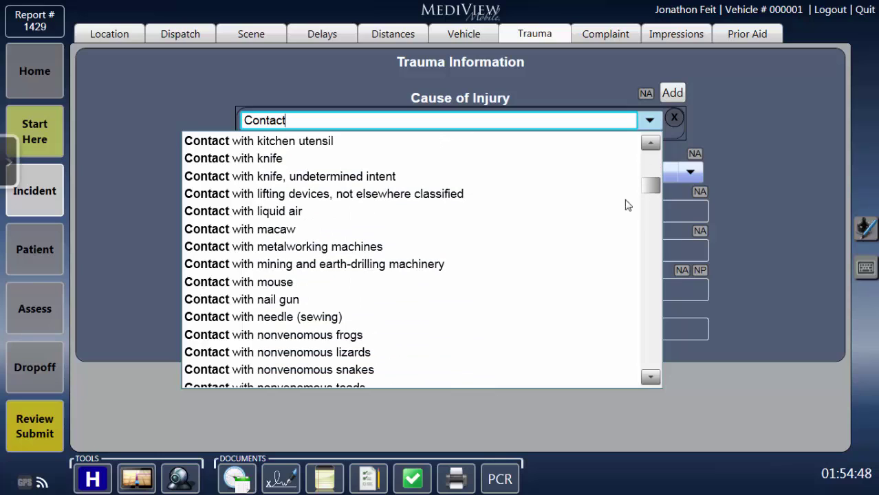
pyautogui.click(336, 247)
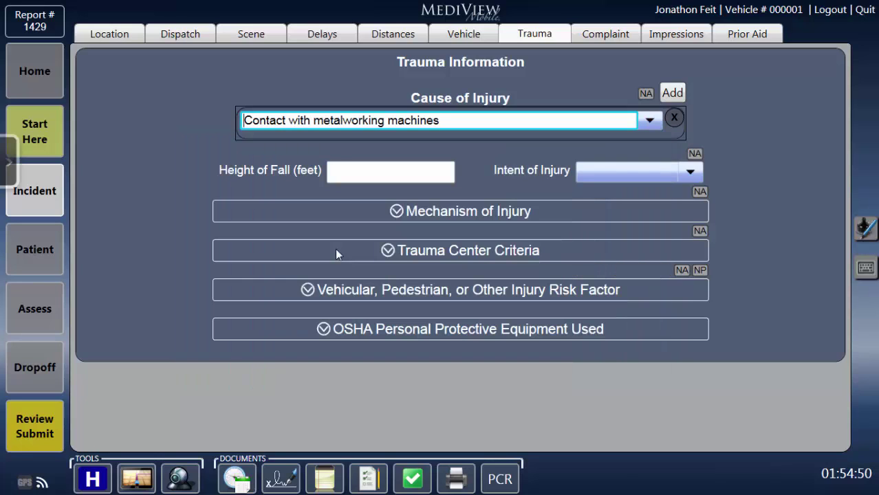
# - Handwrite 'LOCAL Agency' as the Other Agency Name on the Scene tab
pyautogui.click(255, 34)
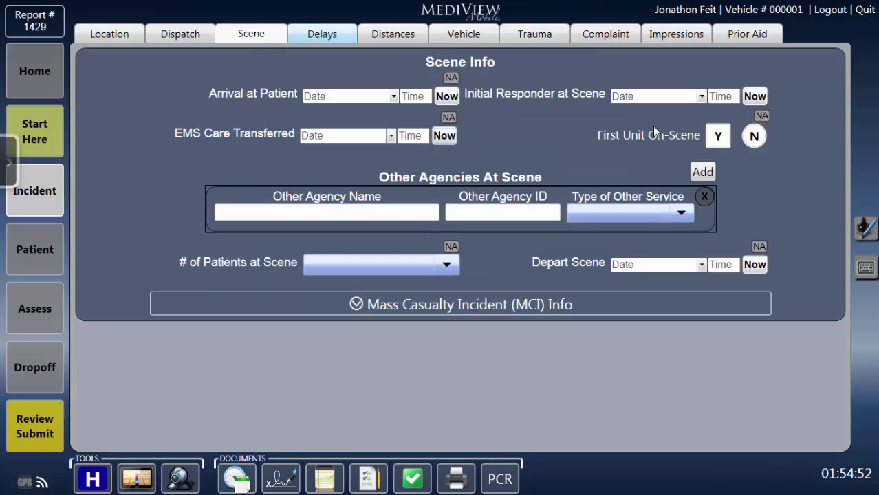
pyautogui.click(342, 210)
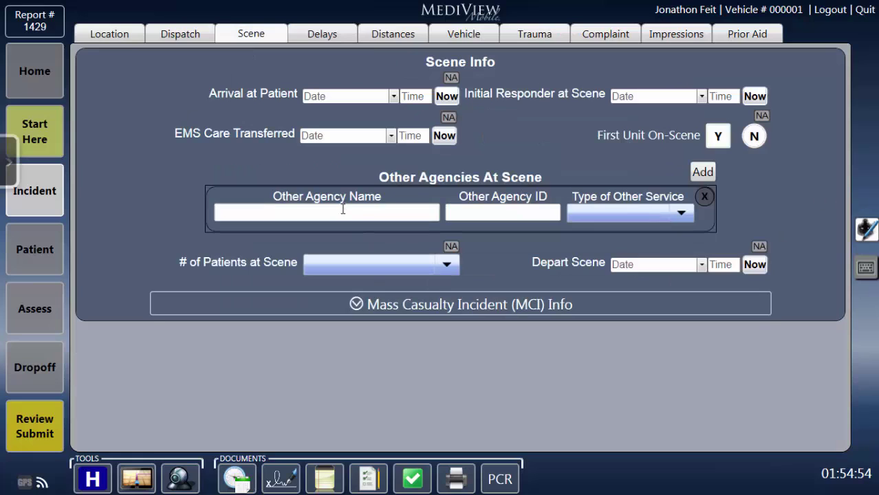
pyautogui.moveTo(130, 293); pyautogui.dragTo(180, 362)
pyautogui.moveTo(226, 290); pyautogui.dragTo(224, 292)
pyautogui.moveTo(301, 300)
pyautogui.mouseDown()
pyautogui.moveTo(313, 357)
pyautogui.moveTo(371, 341)
pyautogui.moveTo(378, 364)
pyautogui.mouseUp()
pyautogui.moveTo(332, 352); pyautogui.dragTo(378, 333)
pyautogui.moveTo(396, 297); pyautogui.dragTo(452, 356)
pyautogui.moveTo(554, 318); pyautogui.dragTo(532, 388)
pyautogui.moveTo(552, 317)
pyautogui.mouseDown()
pyautogui.moveTo(579, 374)
pyautogui.moveTo(585, 363)
pyautogui.mouseUp()
pyautogui.moveTo(622, 317); pyautogui.dragTo(638, 409)
pyautogui.moveTo(684, 326)
pyautogui.mouseDown()
pyautogui.moveTo(653, 357)
pyautogui.moveTo(688, 389)
pyautogui.moveTo(731, 313)
pyautogui.mouseUp()
pyautogui.moveTo(761, 383)
pyautogui.mouseDown()
pyautogui.moveTo(785, 333)
pyautogui.moveTo(787, 389)
pyautogui.mouseUp()
pyautogui.moveTo(800, 342)
pyautogui.mouseDown()
pyautogui.moveTo(789, 385)
pyautogui.moveTo(822, 354)
pyautogui.moveTo(806, 451)
pyautogui.mouseUp()
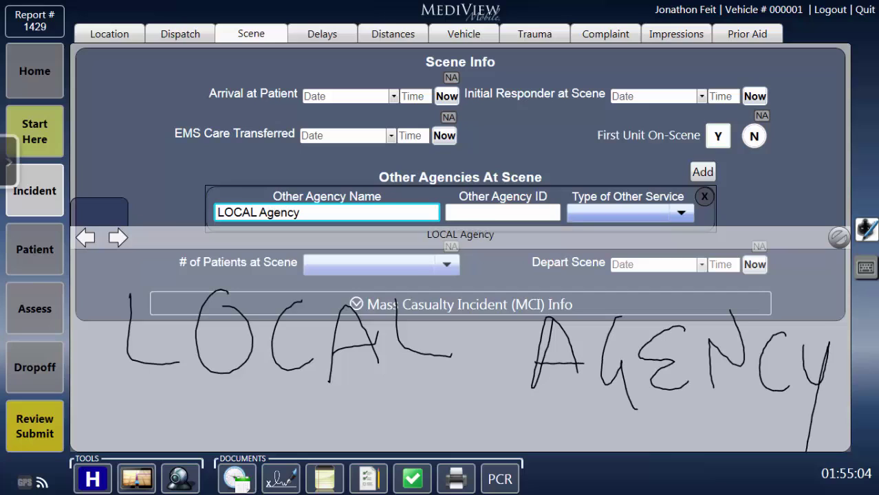
pyautogui.click(867, 229)
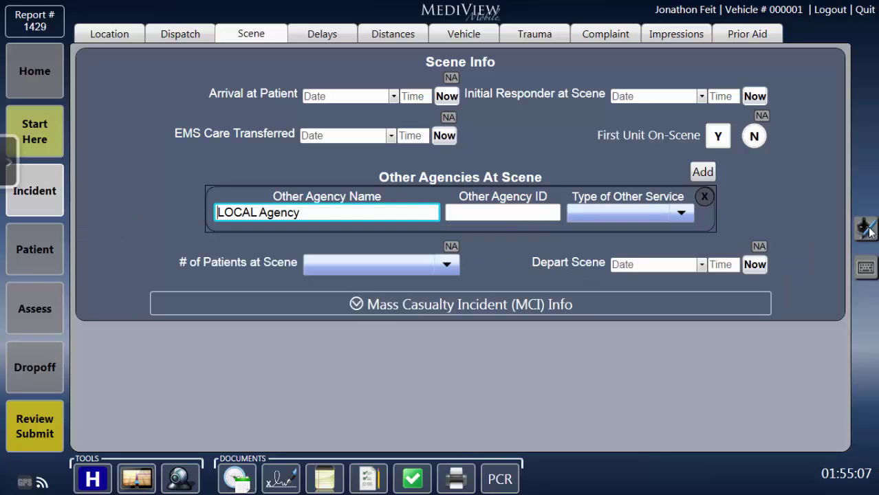
# - Set Type of Other Service to EMS Mutual Aid and leave the scene page
pyautogui.click(677, 216)
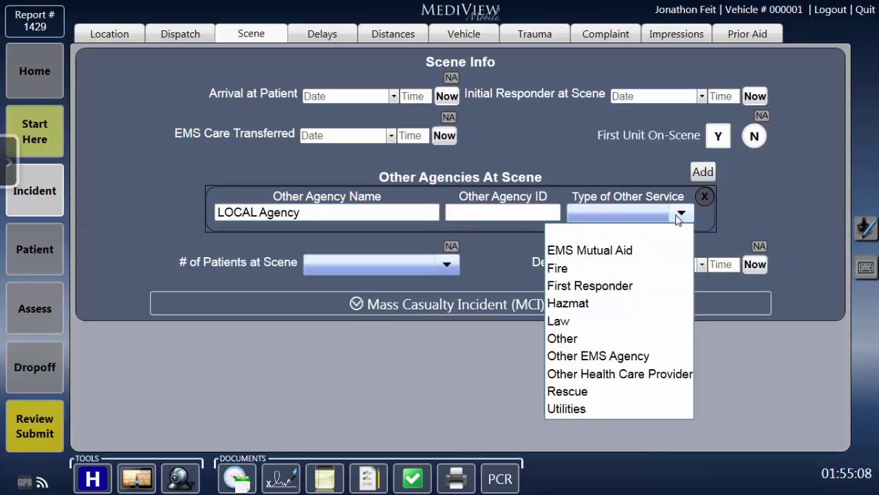
pyautogui.click(619, 254)
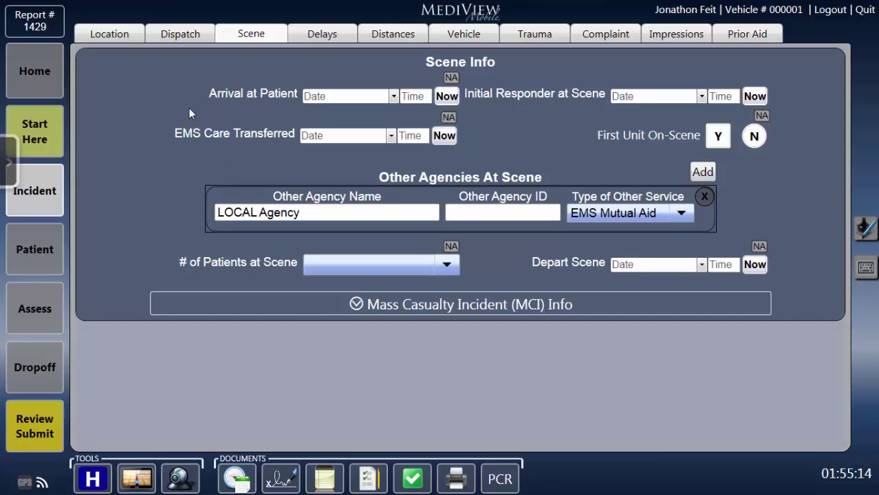
pyautogui.click(36, 295)
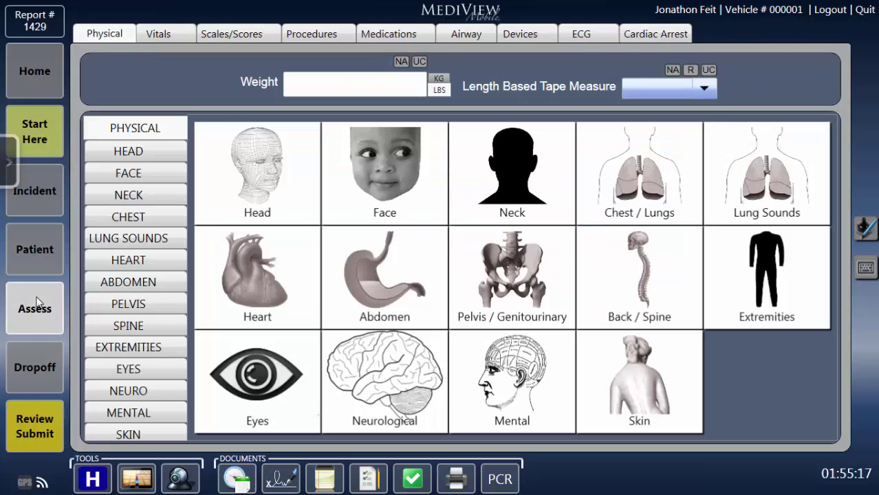
# - On Patient History, mark Family as a source, Patient as not, and leave Health Care Personnel cleared
pyautogui.click(45, 260)
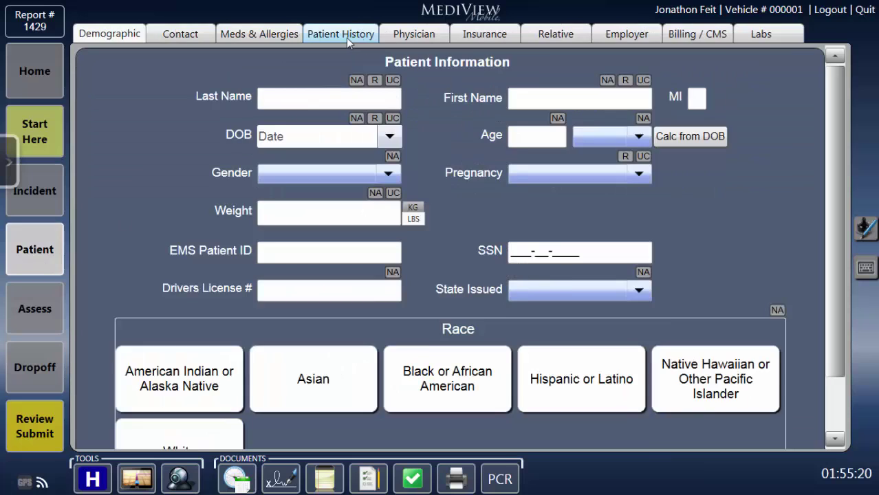
pyautogui.click(346, 38)
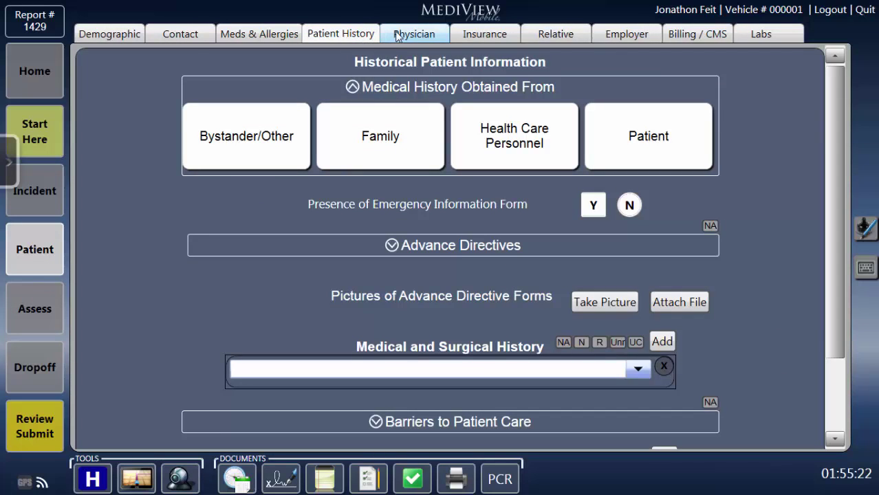
pyautogui.click(350, 131)
pyautogui.click(349, 130)
pyautogui.click(637, 136)
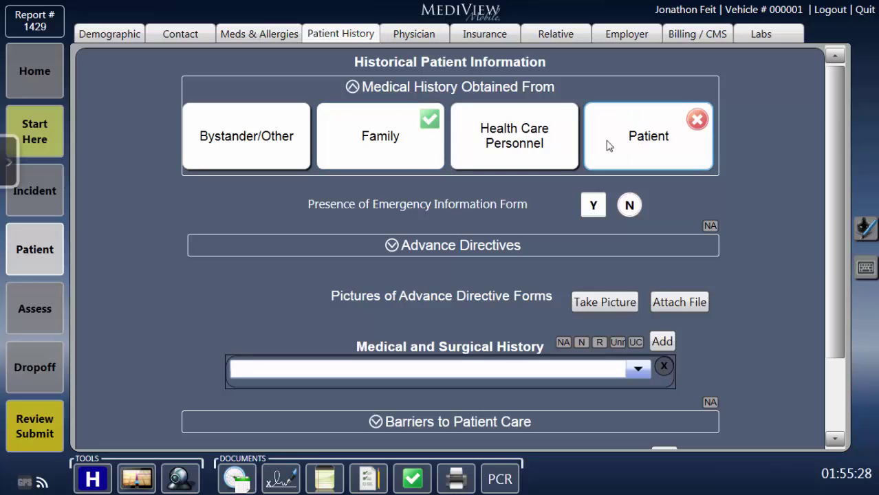
pyautogui.click(550, 150)
pyautogui.click(550, 149)
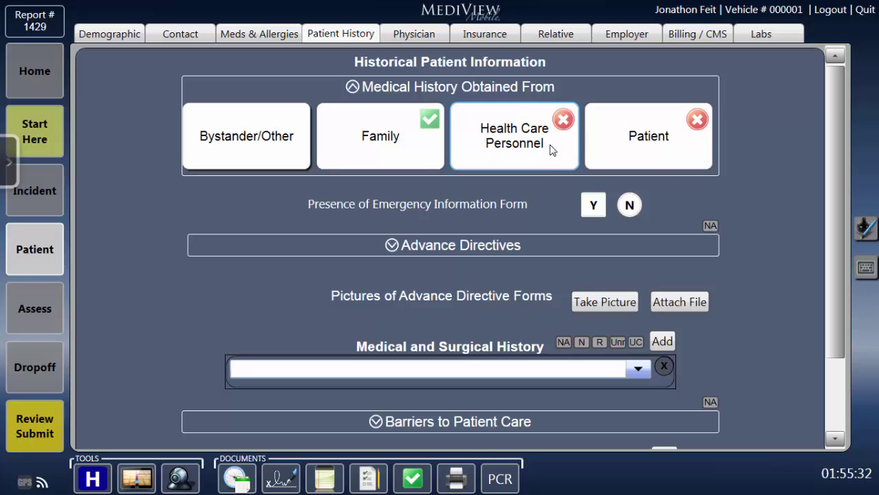
pyautogui.click(550, 150)
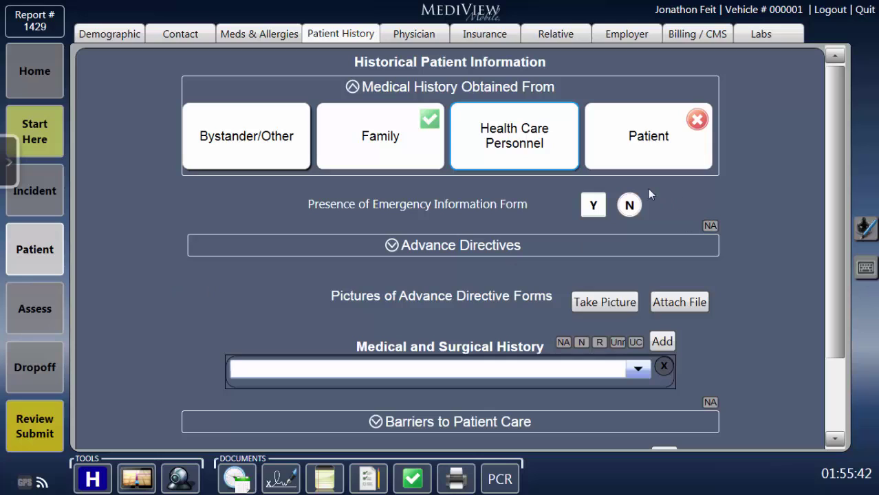
# - Mark the Emergency Information Form as present (Y)
pyautogui.click(592, 204)
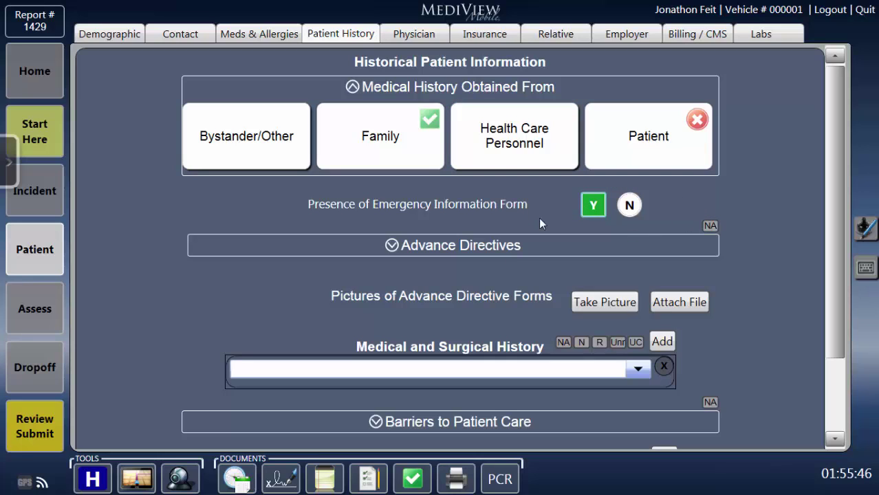
pyautogui.click(629, 213)
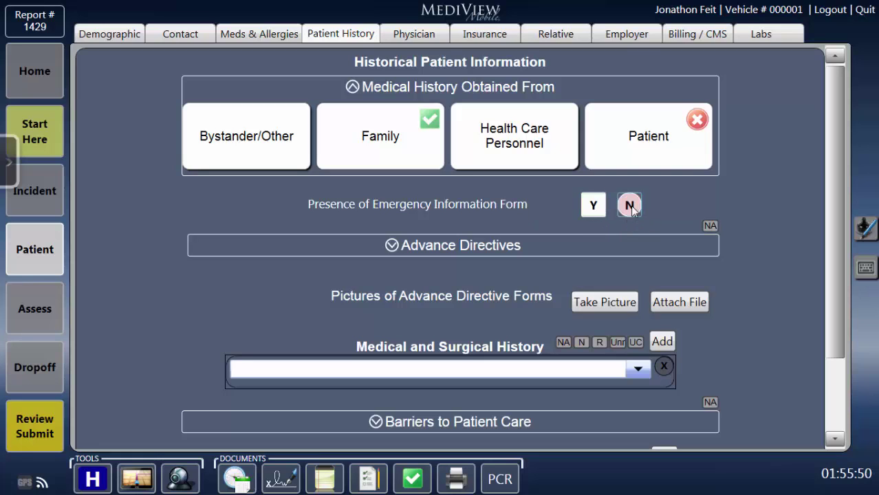
pyautogui.click(593, 206)
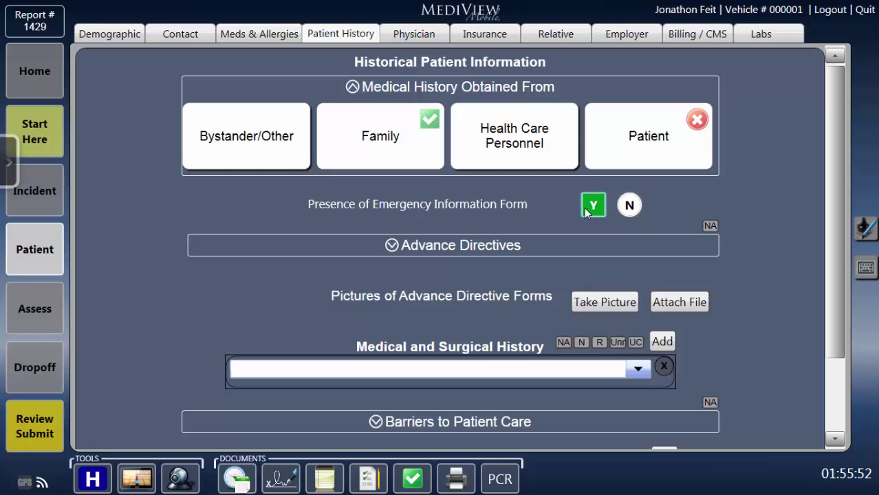
# - Under Advance Directives, check Living Will and mark Other Healthcare Advanced Directive Form with X
pyautogui.click(396, 245)
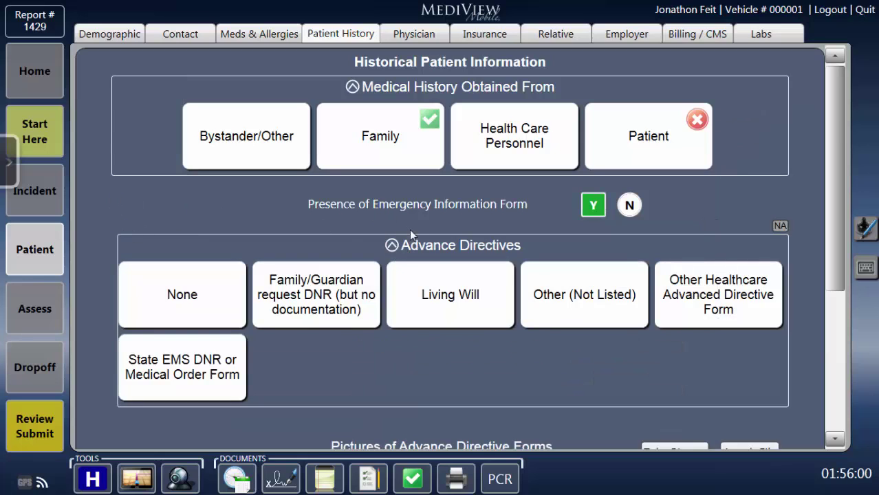
pyautogui.click(457, 292)
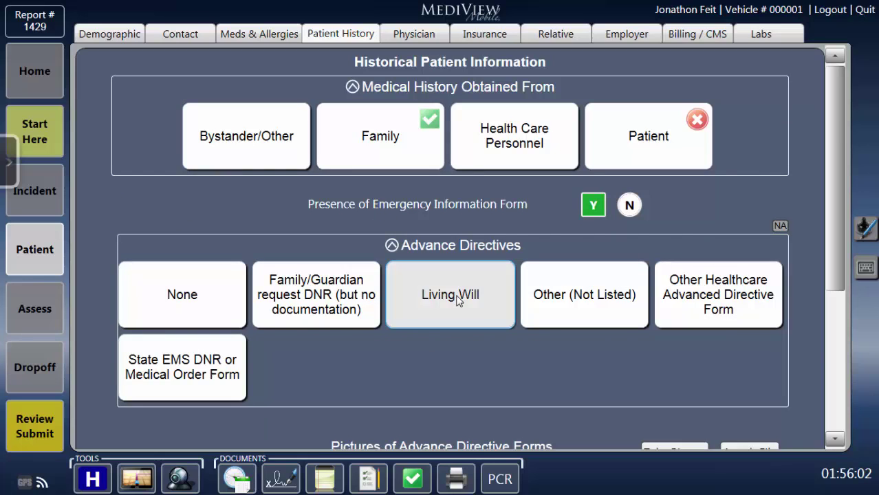
pyautogui.click(705, 303)
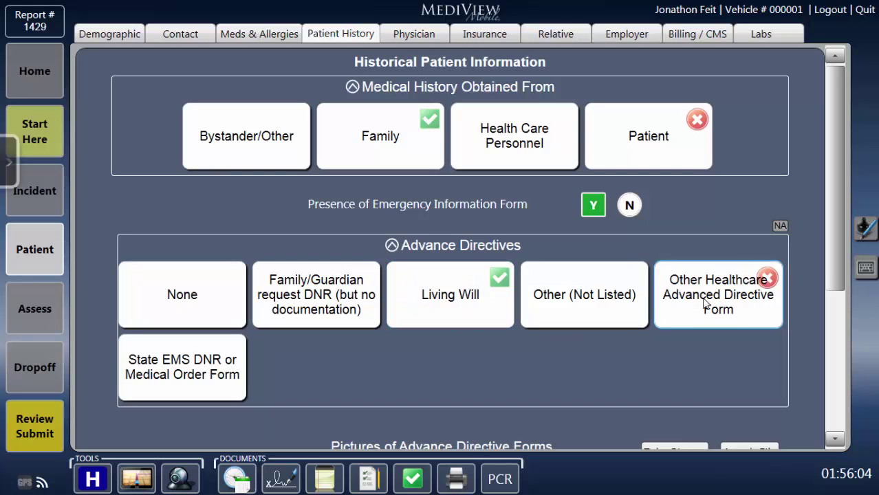
pyautogui.moveTo(829, 256); pyautogui.dragTo(846, 395)
pyautogui.click(385, 324)
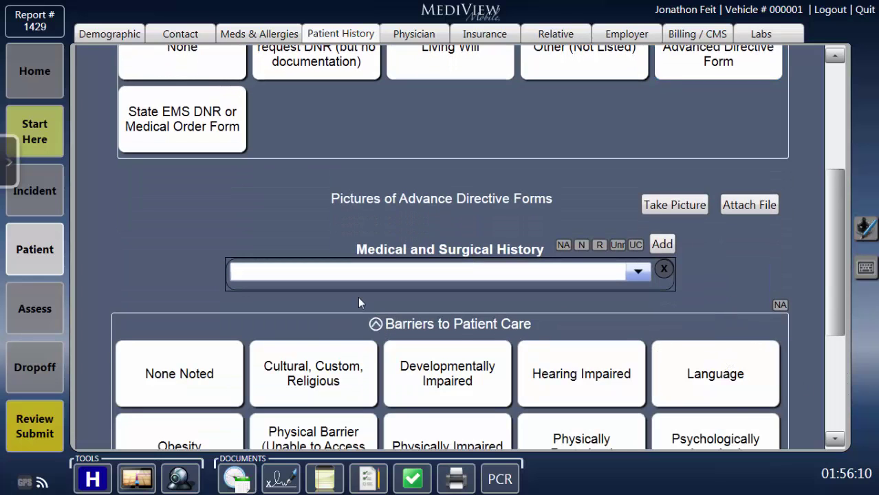
pyautogui.click(377, 324)
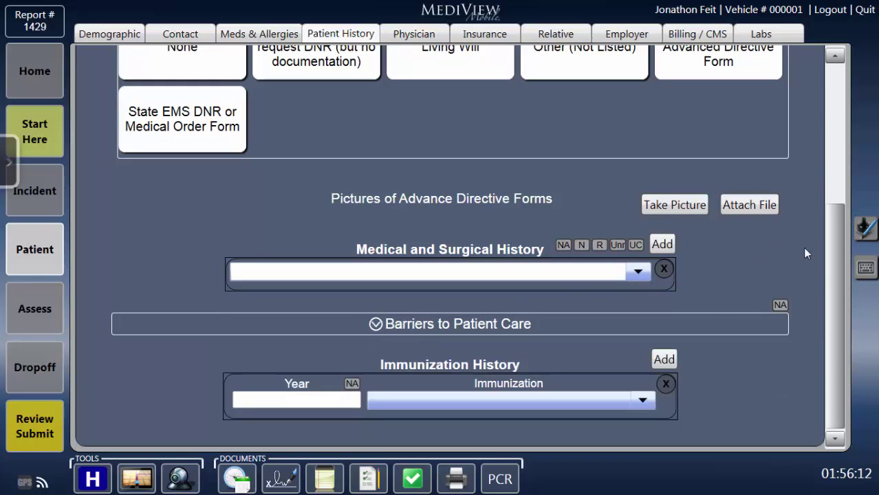
pyautogui.moveTo(834, 273); pyautogui.dragTo(800, 158)
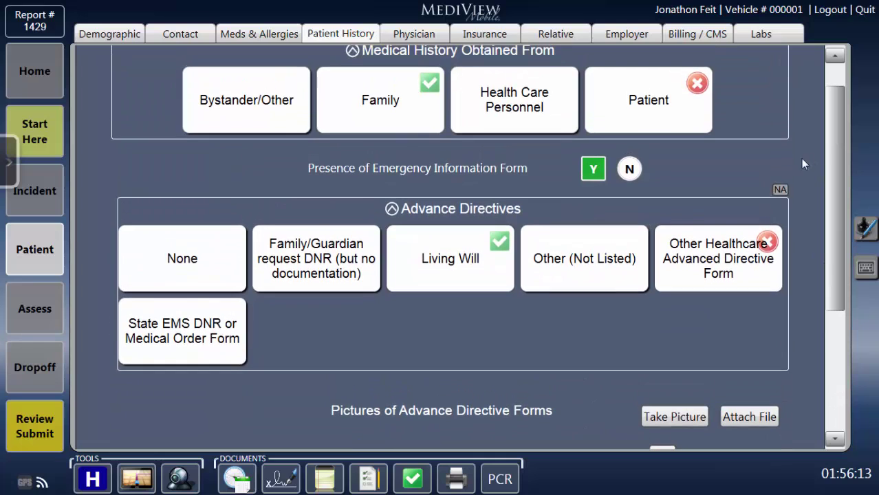
pyautogui.click(392, 208)
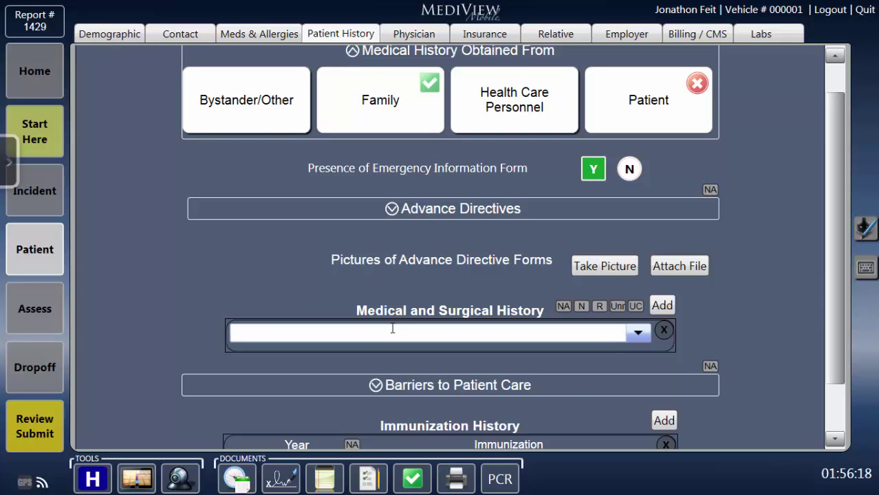
# - Under Barriers to Patient Care, check Unconscious and mark Uncooperative with an X
pyautogui.click(375, 384)
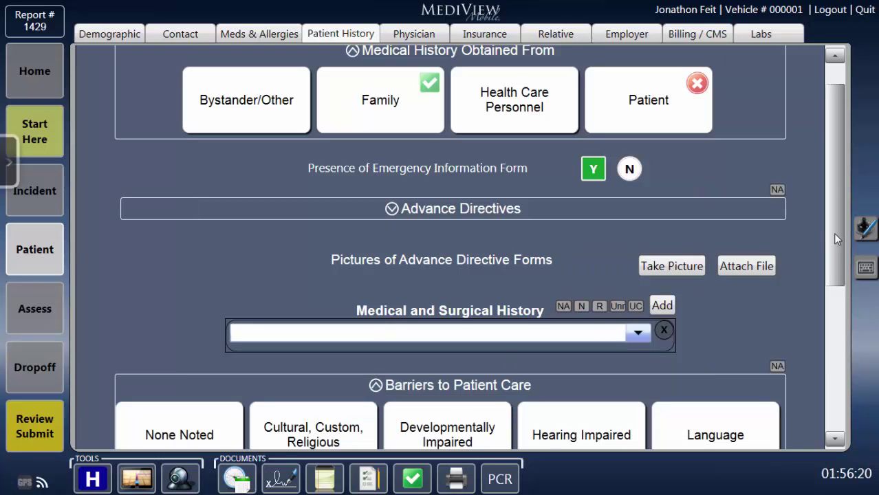
pyautogui.scroll(-2, 842, 341)
pyautogui.scroll(-4, 842, 342)
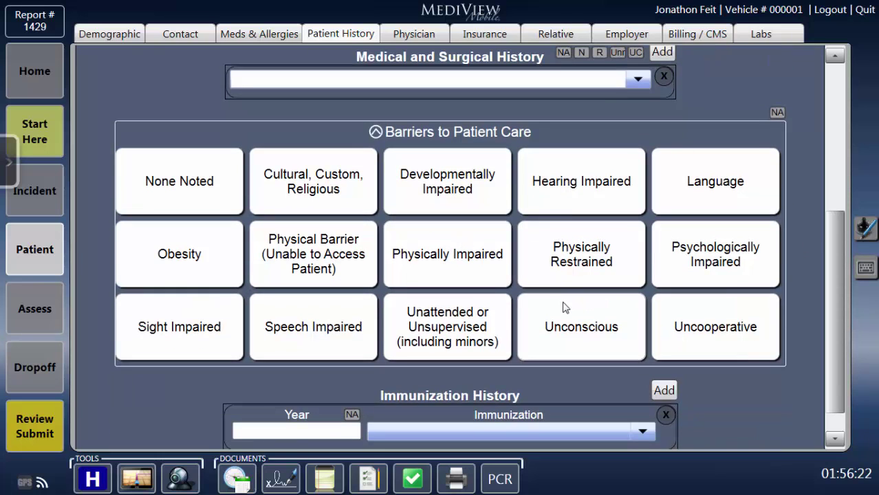
pyautogui.click(576, 322)
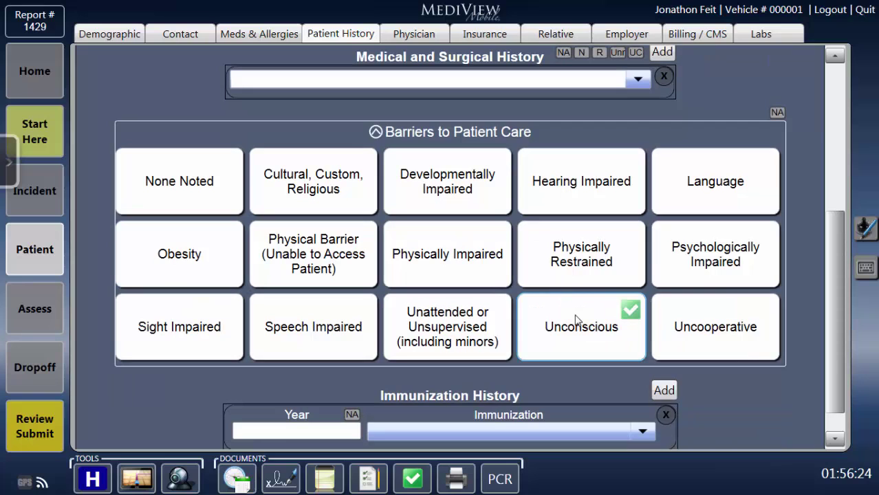
pyautogui.click(686, 326)
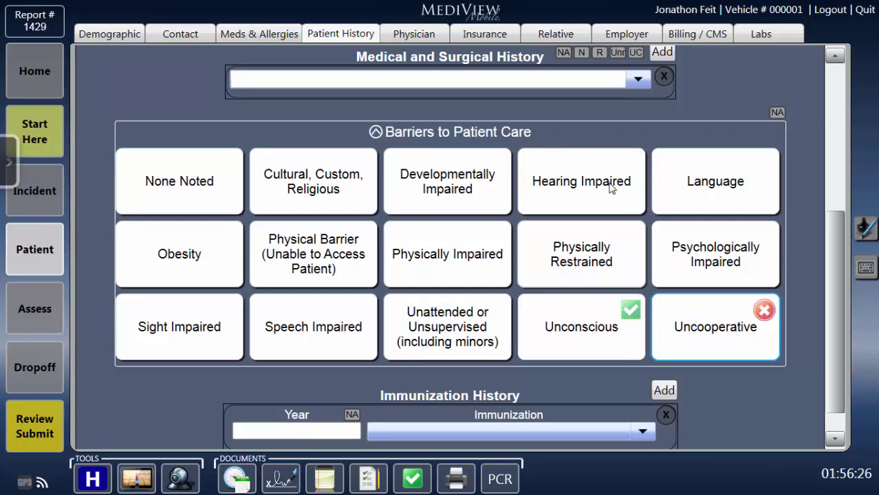
pyautogui.click(376, 135)
pyautogui.scroll(3, 837, 292)
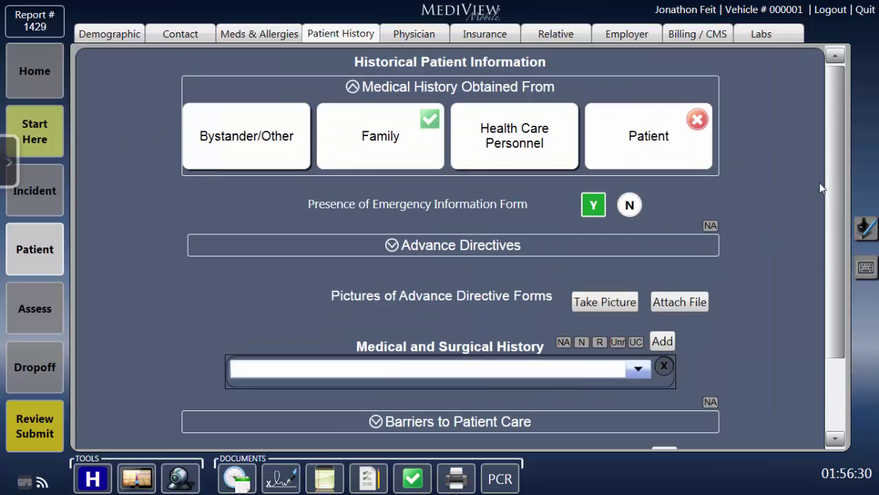
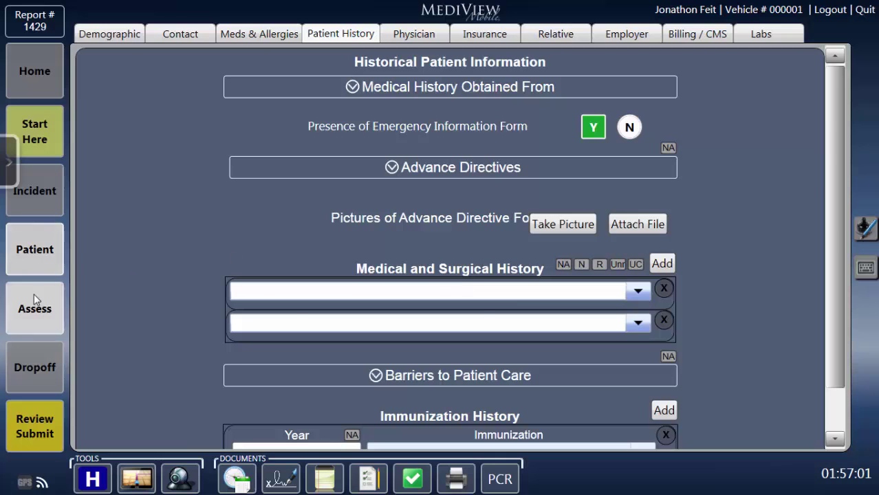
# - Show the empty Vitals Set form in the Assess section
pyautogui.click(156, 37)
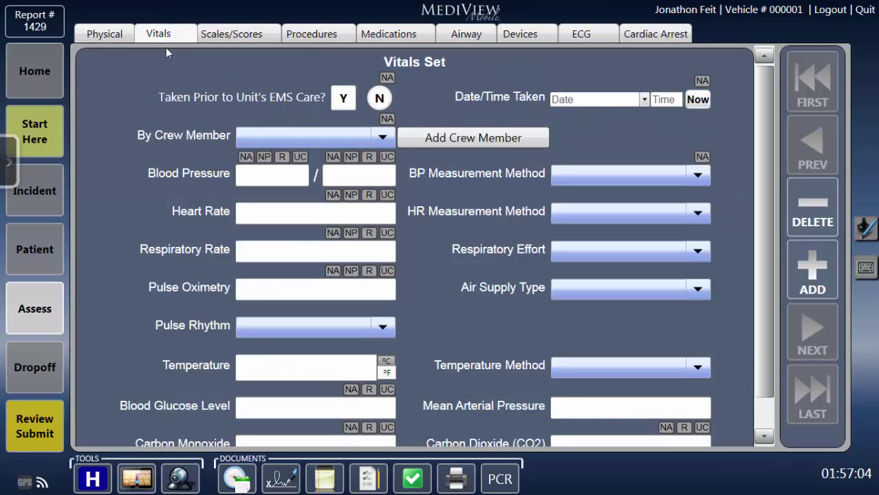
# - Record BP 120/80, heart rate 65 and respiratory rate 85, then add three more vitals sets
pyautogui.click(252, 178)
pyautogui.write('120')
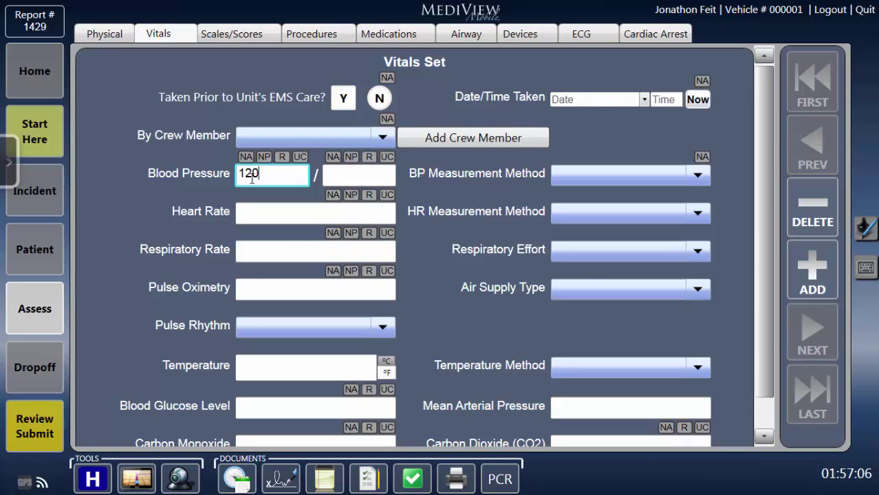
pyautogui.press('Tab')
pyautogui.write('80')
pyautogui.press('Tab')
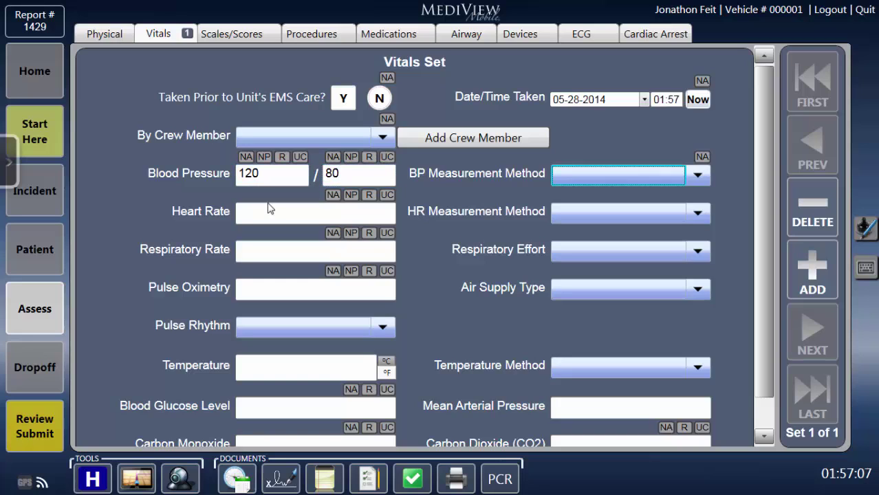
pyautogui.click(269, 210)
pyautogui.write('65')
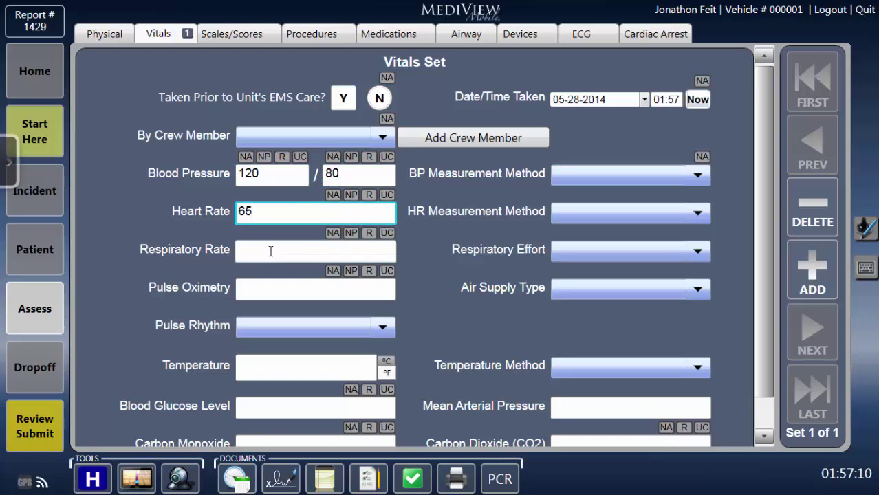
pyautogui.click(271, 251)
pyautogui.write('85')
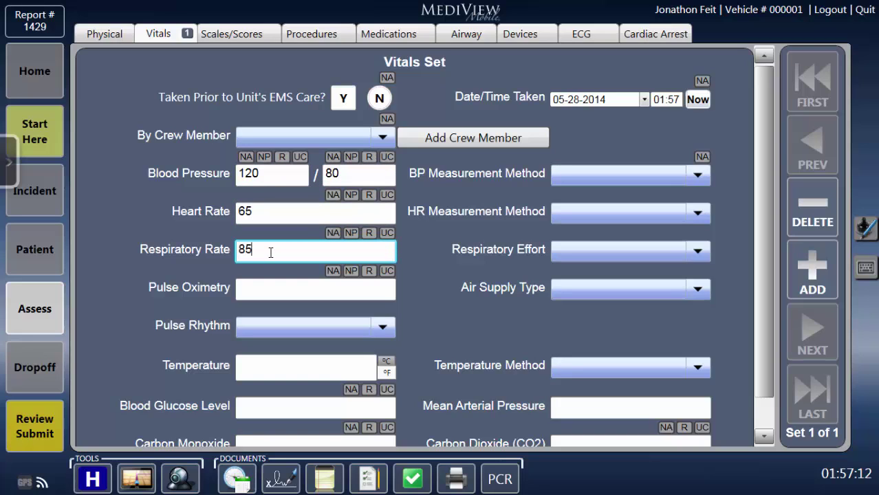
pyautogui.click(817, 260)
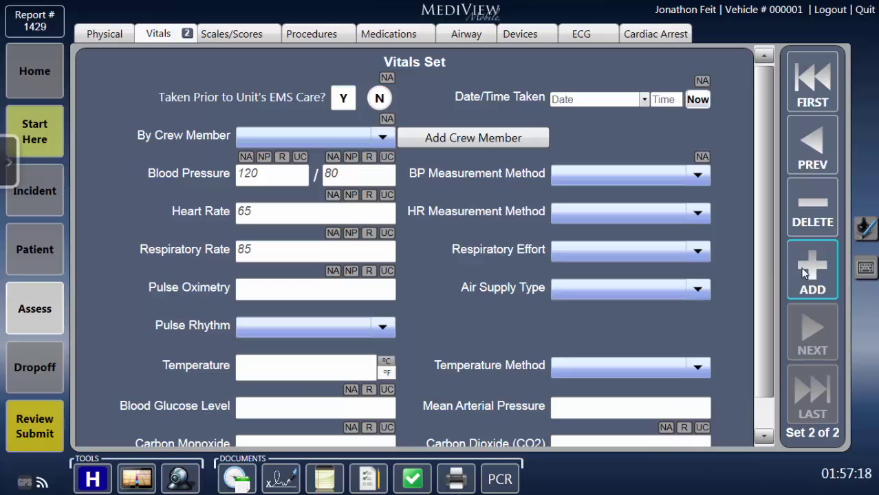
pyautogui.click(801, 269)
pyautogui.click(802, 271)
# - Update later sets to diastolic 95, heart rate 100 and respiratory rate 40, reaching six sets
pyautogui.click(351, 176)
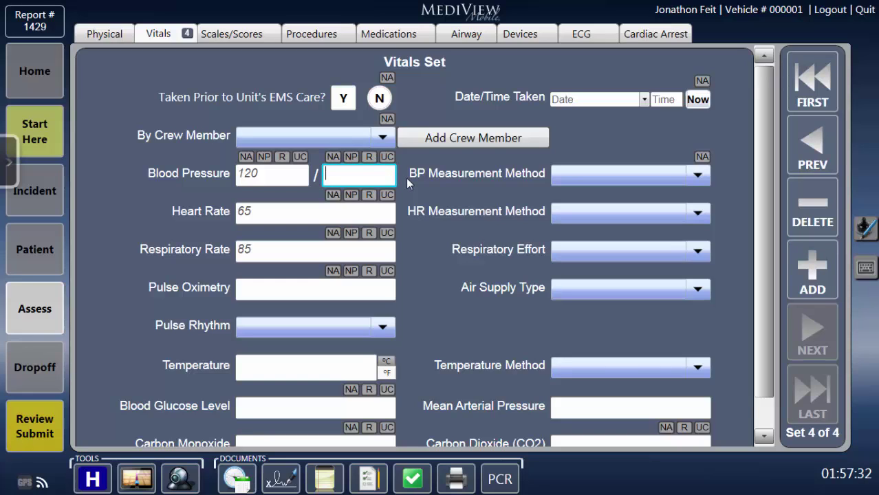
pyautogui.write('95')
pyautogui.click(323, 211)
pyautogui.write('100')
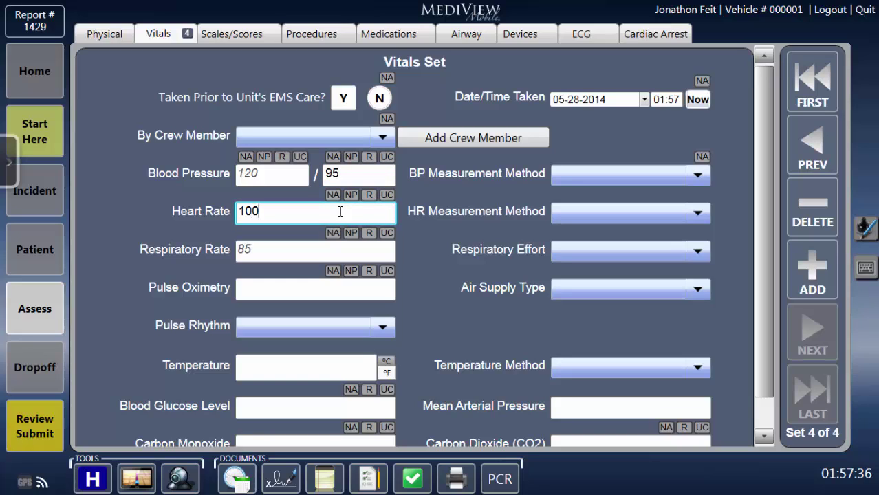
pyautogui.click(450, 203)
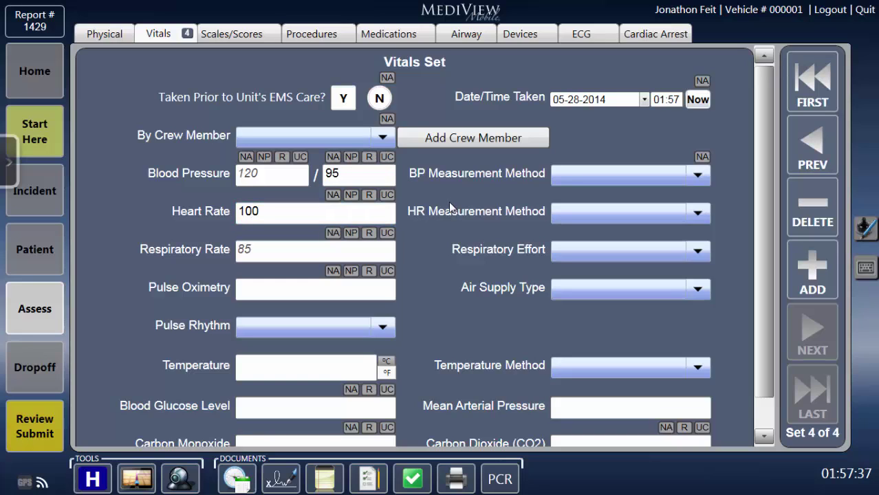
pyautogui.click(811, 268)
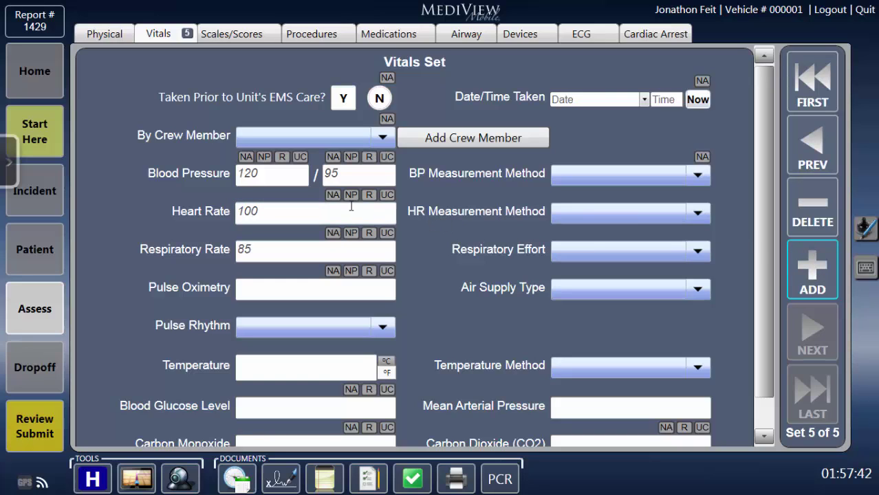
pyautogui.click(374, 249)
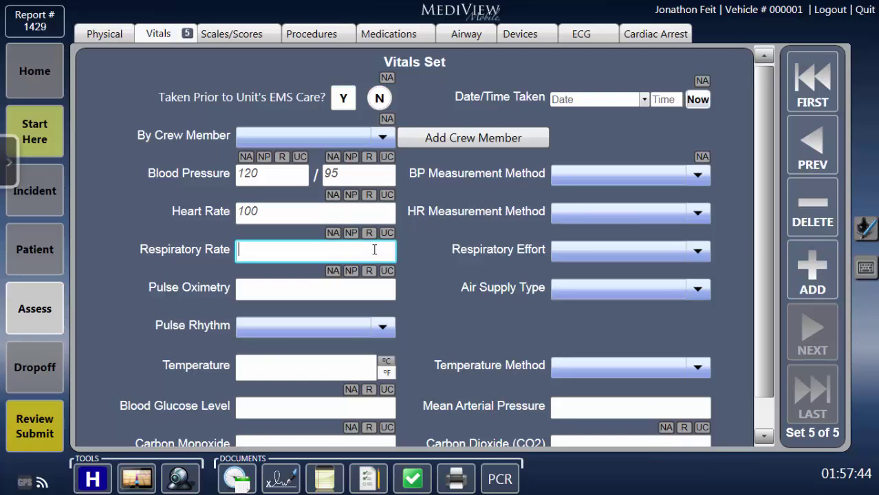
pyautogui.write('40')
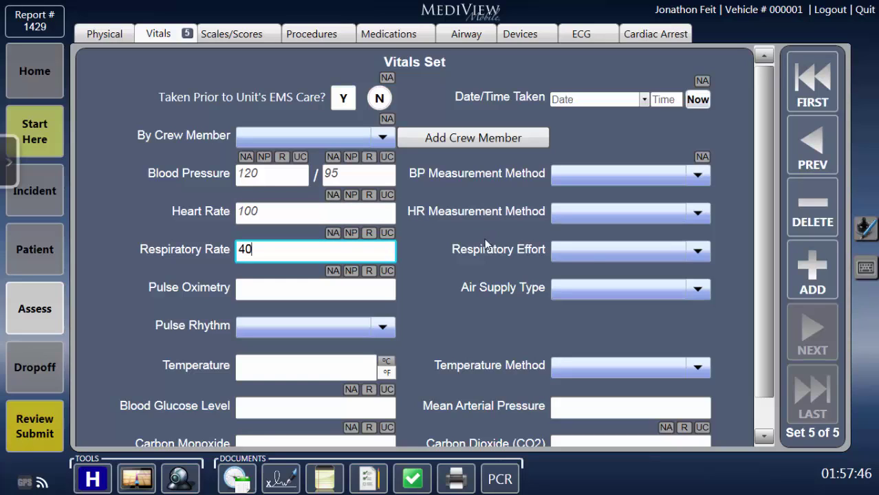
pyautogui.click(800, 263)
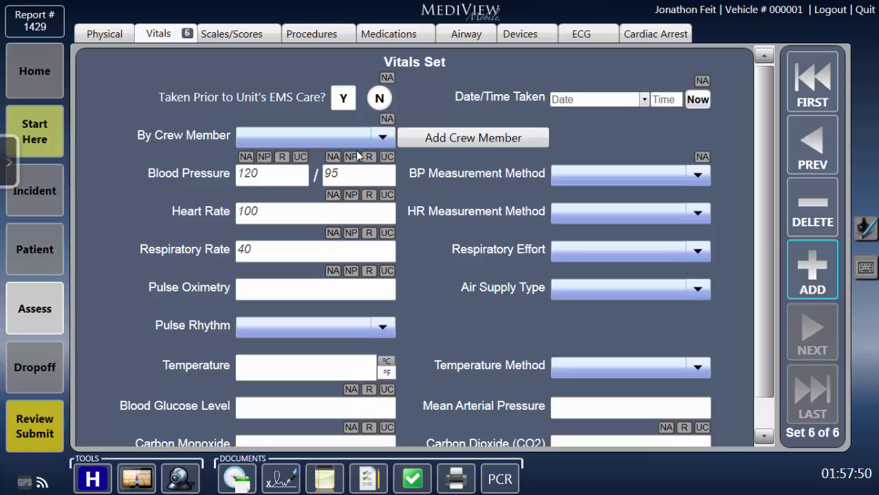
# - Step back to vitals Set 5, check the By Crew Member list, then go to Patient Information
pyautogui.click(813, 161)
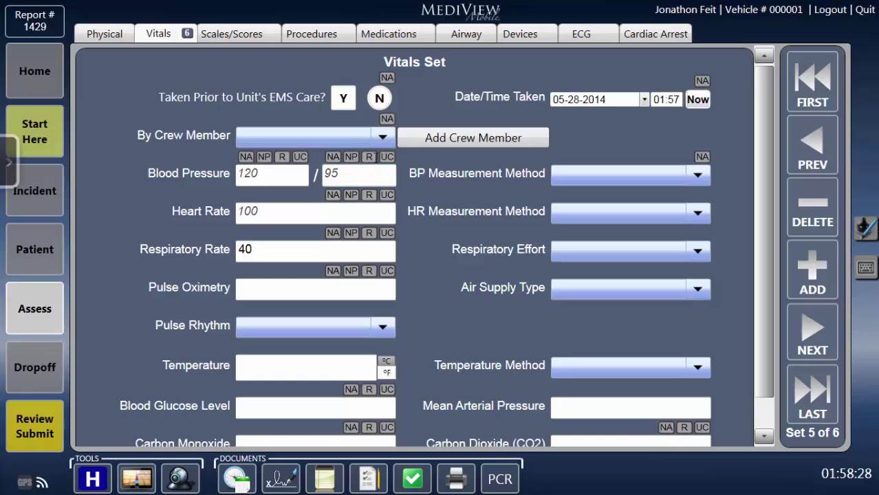
pyautogui.click(382, 139)
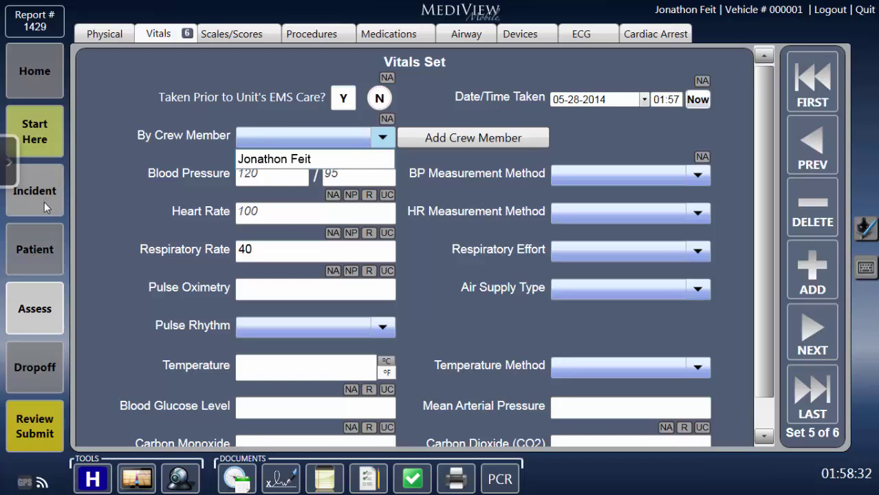
pyautogui.click(48, 261)
pyautogui.click(48, 264)
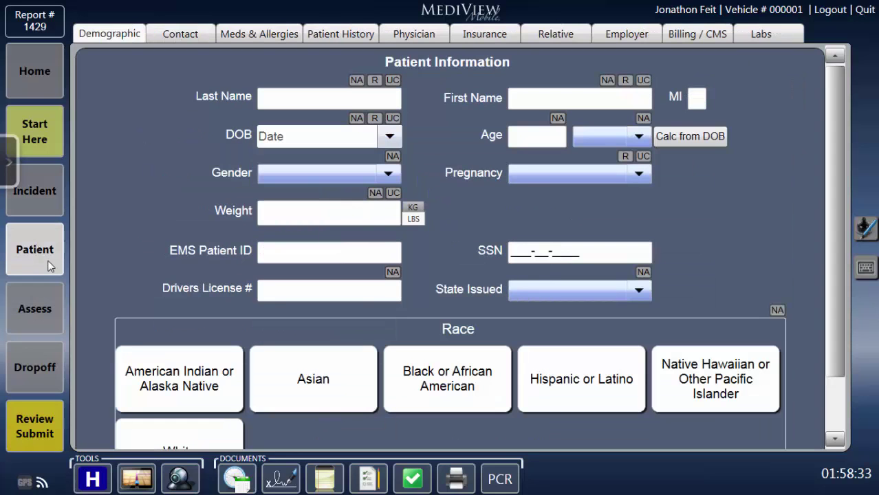
# - Enter DOB 08-27-1979, calculate age 34 years from it, and go to the Contact page
pyautogui.click(389, 136)
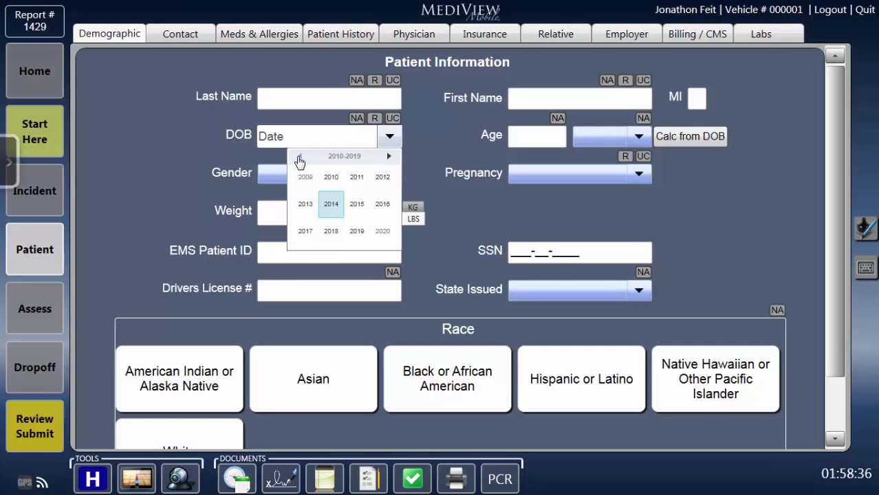
pyautogui.click(299, 158)
pyautogui.click(299, 157)
pyautogui.click(299, 157)
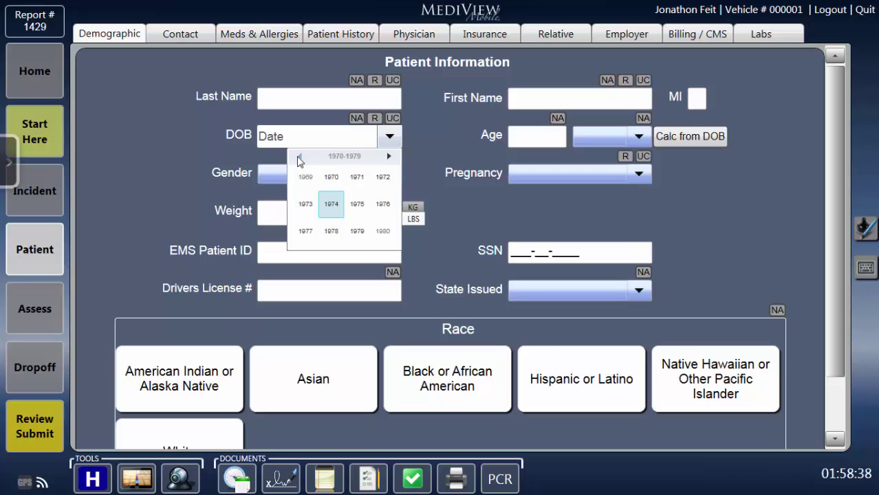
pyautogui.click(299, 157)
pyautogui.click(357, 231)
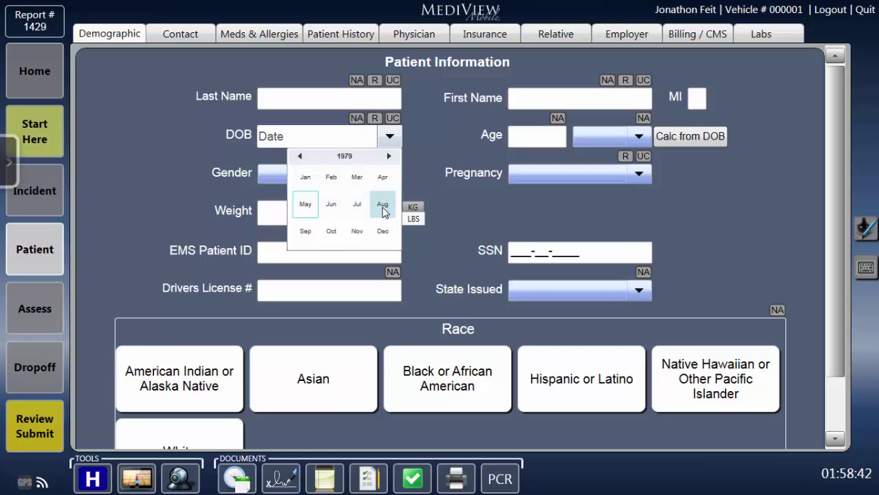
pyautogui.click(382, 205)
pyautogui.click(317, 219)
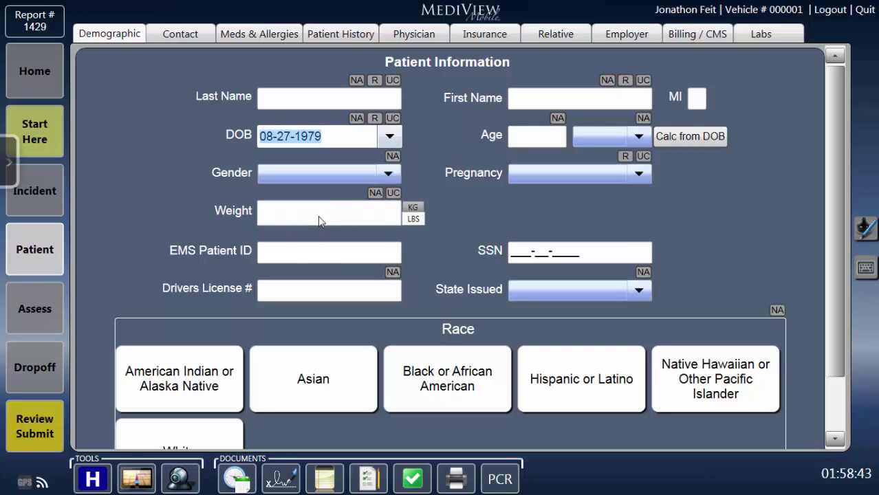
pyautogui.click(667, 139)
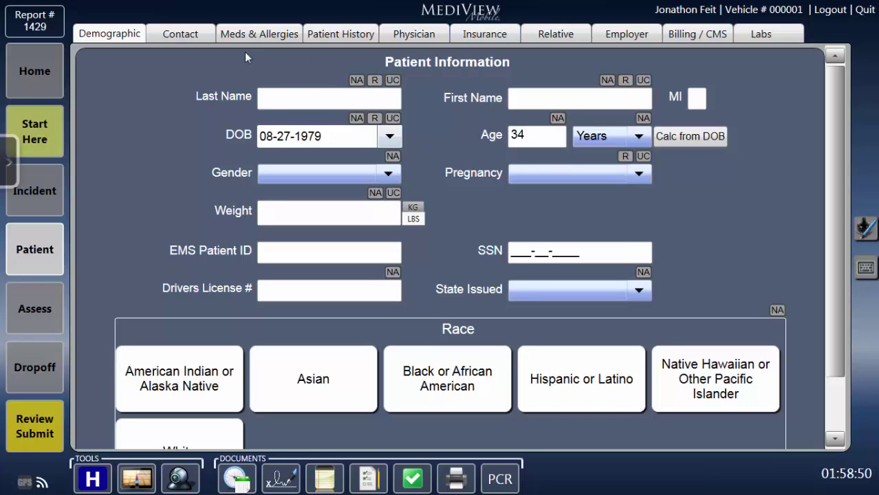
pyautogui.click(199, 40)
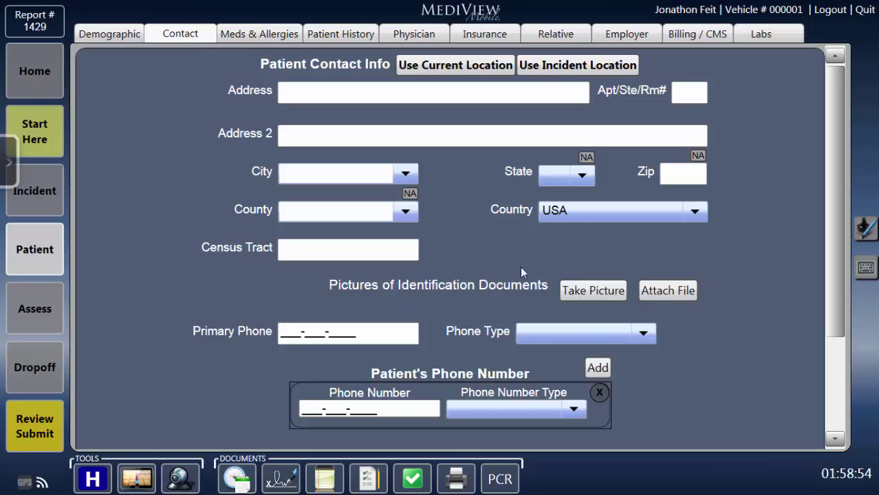
# - Browse the insurance, assessment and devices pages, then return to Patient Information's Last Name field
pyautogui.click(470, 40)
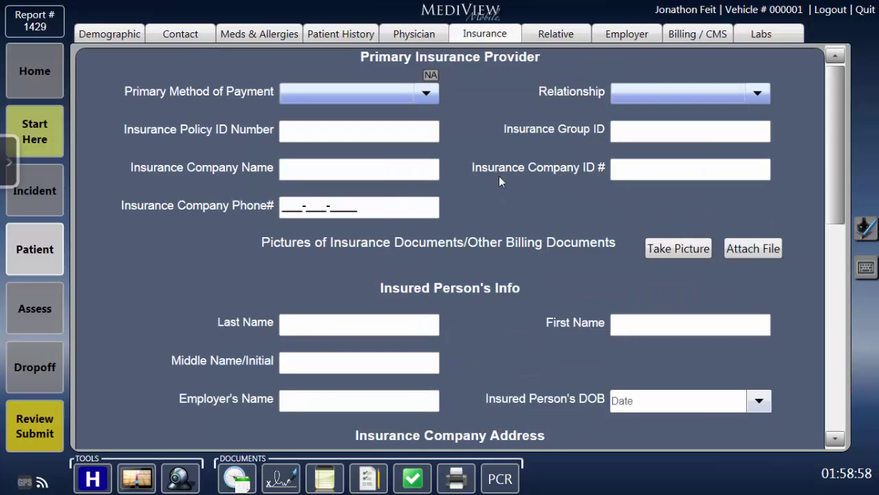
pyautogui.click(46, 286)
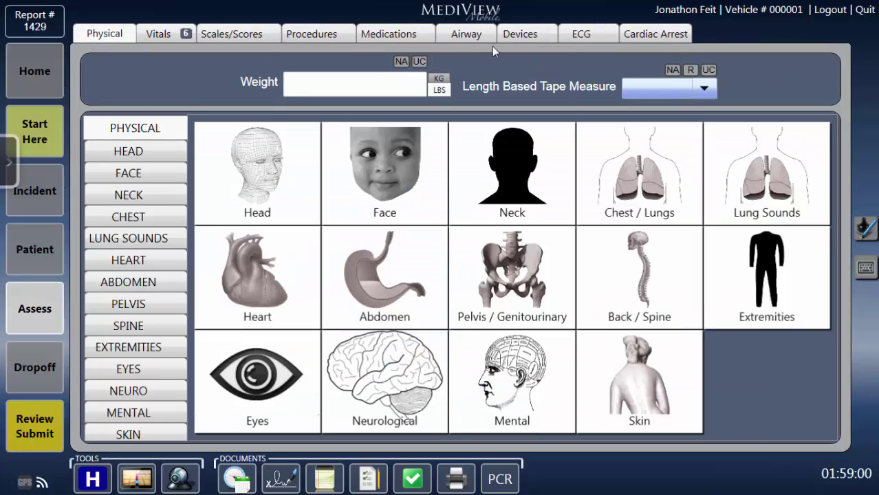
pyautogui.click(520, 35)
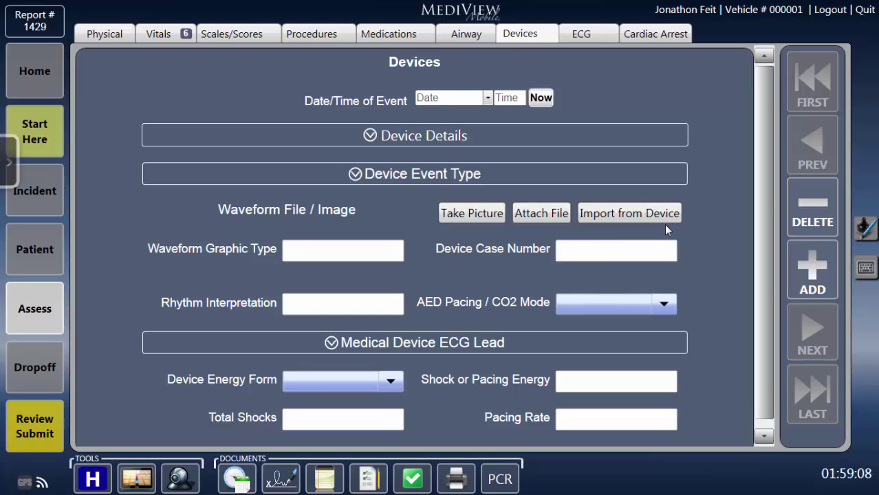
pyautogui.click(55, 245)
pyautogui.click(269, 96)
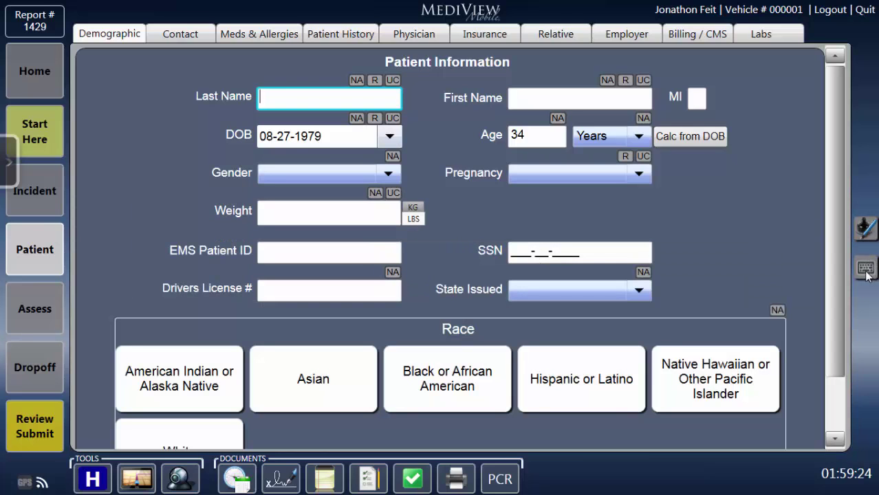
# - Handwrite the patient's last name into the Last Name field using the pen panel
pyautogui.click(866, 268)
pyautogui.click(866, 270)
pyautogui.click(859, 233)
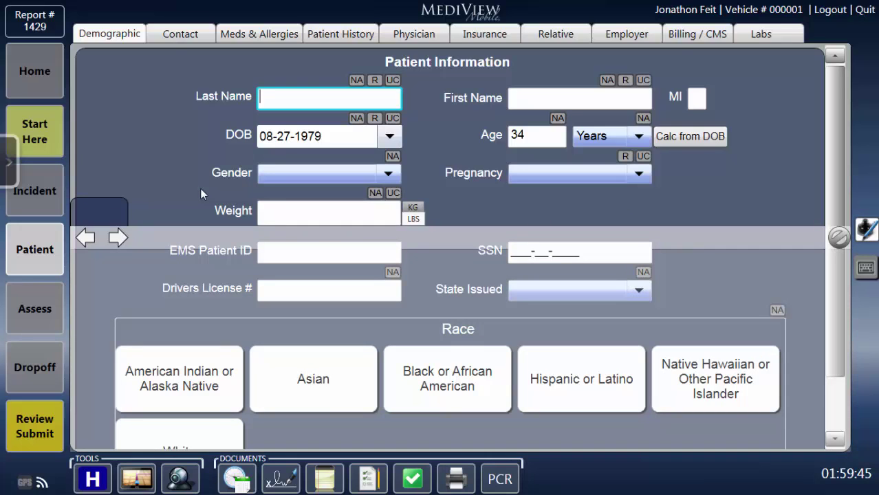
pyautogui.moveTo(131, 281)
pyautogui.mouseDown()
pyautogui.moveTo(167, 307)
pyautogui.moveTo(217, 280)
pyautogui.mouseUp()
pyautogui.moveTo(263, 297); pyautogui.dragTo(288, 387)
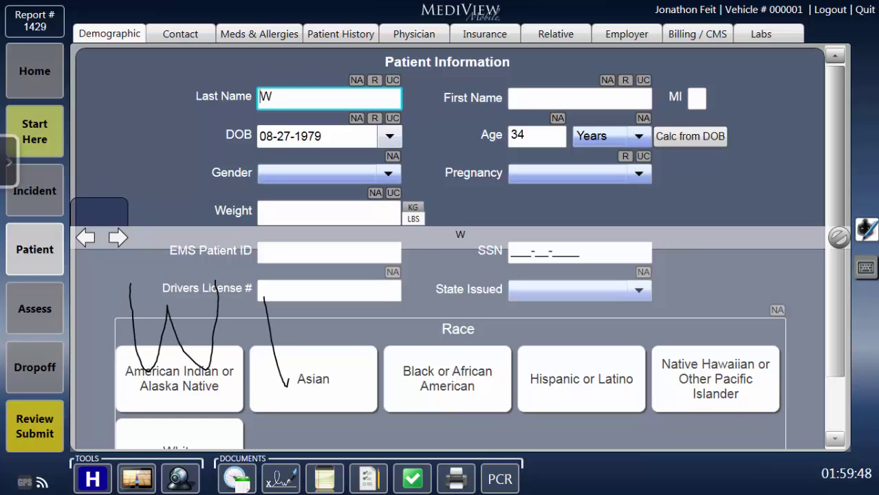
pyautogui.moveTo(304, 310); pyautogui.dragTo(399, 300)
pyautogui.moveTo(357, 279); pyautogui.dragTo(363, 394)
pyautogui.moveTo(406, 313); pyautogui.dragTo(517, 310)
pyautogui.moveTo(464, 337); pyautogui.dragTo(467, 425)
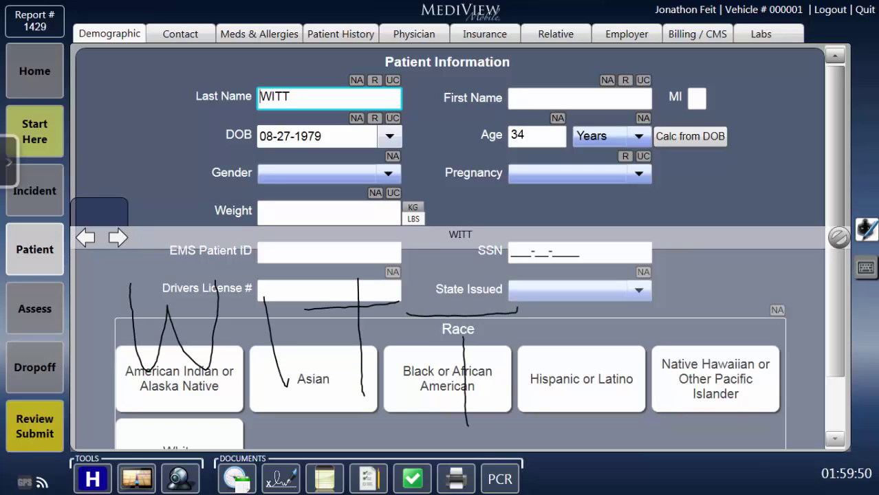
# - Handwrite a first attempt at the patient's first name in the First Name field
pyautogui.click(556, 97)
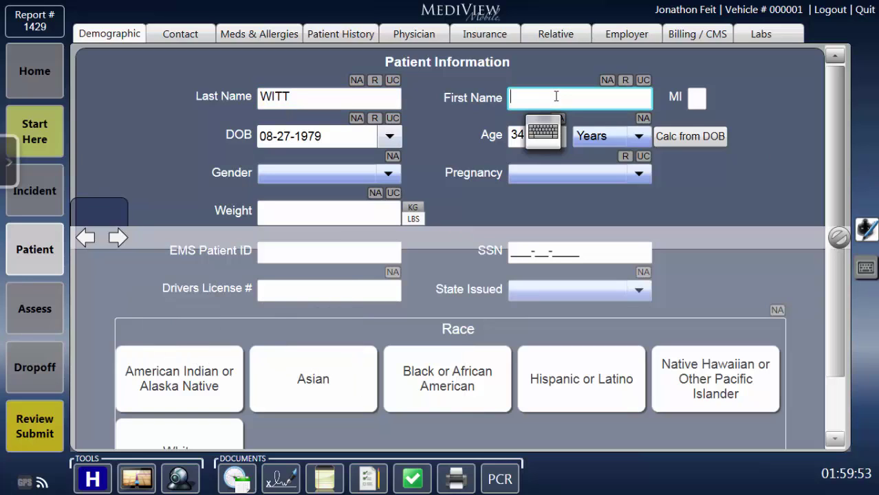
pyautogui.moveTo(234, 296); pyautogui.dragTo(235, 337)
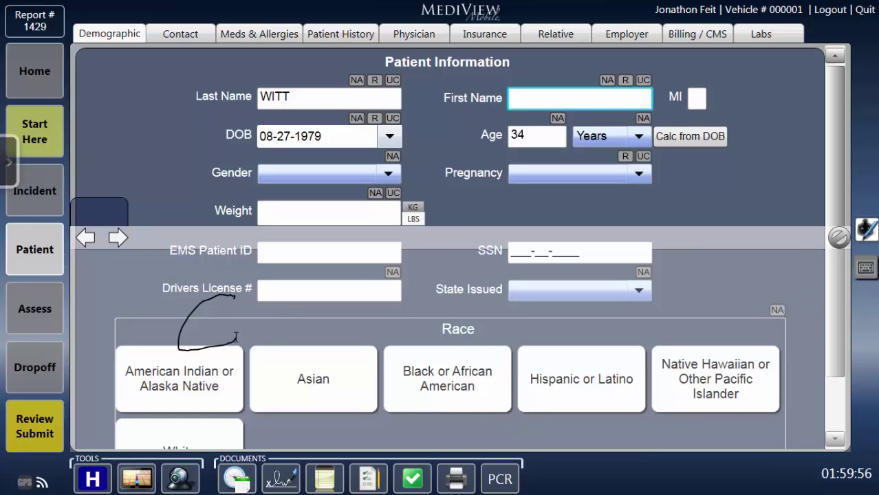
pyautogui.moveTo(270, 290); pyautogui.dragTo(345, 318)
pyautogui.moveTo(335, 287); pyautogui.dragTo(331, 375)
pyautogui.moveTo(385, 281); pyautogui.dragTo(379, 356)
pyautogui.moveTo(397, 344)
pyautogui.mouseDown()
pyautogui.moveTo(418, 278)
pyautogui.moveTo(445, 357)
pyautogui.mouseUp()
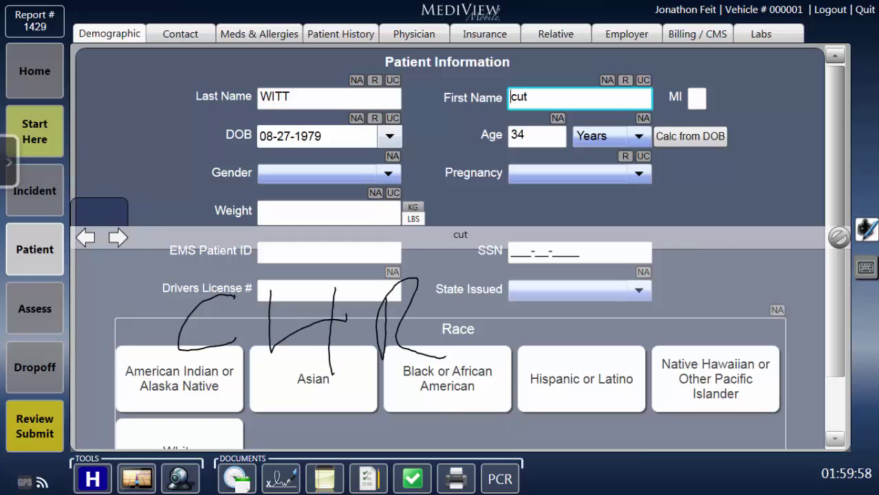
pyautogui.moveTo(483, 295); pyautogui.dragTo(496, 368)
pyautogui.moveTo(596, 300); pyautogui.dragTo(558, 389)
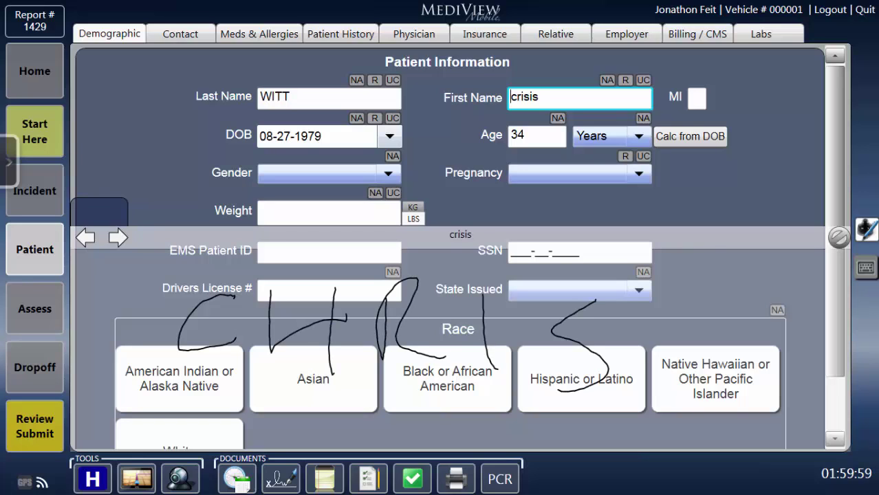
# - Clear the misrecognised first name, rewrite it correctly, and close the pen panel
pyautogui.click(839, 238)
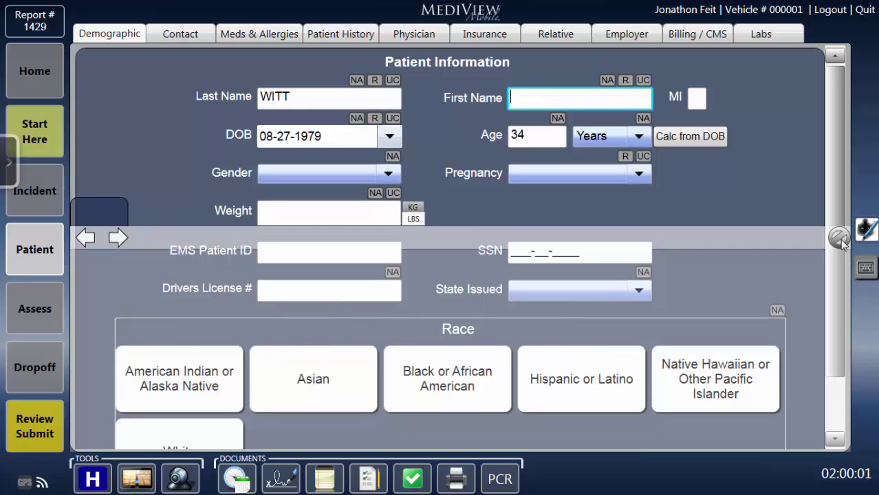
pyautogui.moveTo(258, 269)
pyautogui.mouseDown()
pyautogui.moveTo(237, 371)
pyautogui.moveTo(249, 362)
pyautogui.mouseUp()
pyautogui.moveTo(289, 294)
pyautogui.mouseDown()
pyautogui.moveTo(290, 371)
pyautogui.moveTo(344, 342)
pyautogui.mouseUp()
pyautogui.moveTo(351, 291); pyautogui.dragTo(355, 392)
pyautogui.moveTo(425, 306)
pyautogui.mouseDown()
pyautogui.moveTo(421, 330)
pyautogui.moveTo(474, 388)
pyautogui.mouseUp()
pyautogui.moveTo(522, 313); pyautogui.dragTo(531, 411)
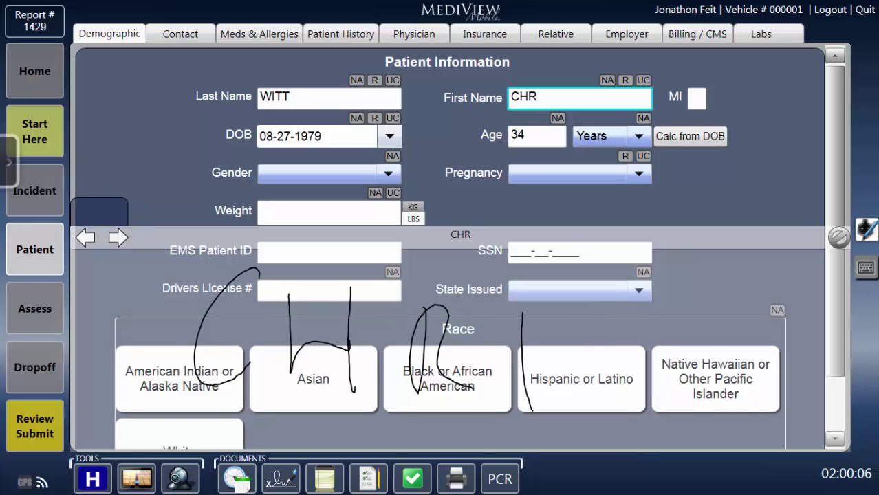
pyautogui.moveTo(659, 298)
pyautogui.mouseDown()
pyautogui.moveTo(637, 385)
pyautogui.moveTo(586, 397)
pyautogui.mouseUp()
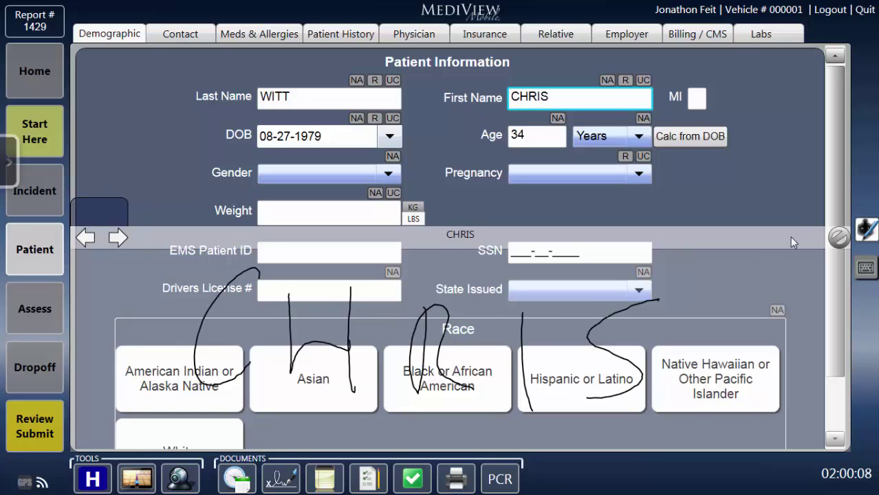
pyautogui.click(860, 230)
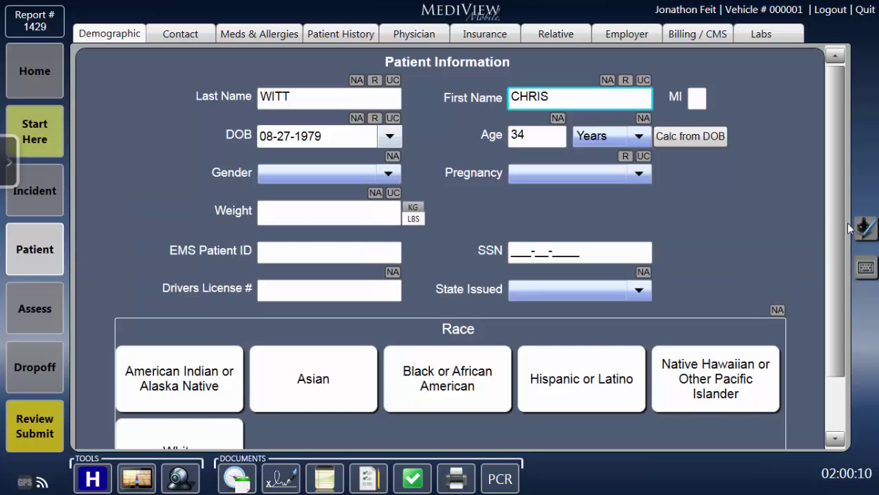
# - Enter the patient's driver's license number via the on-screen keyboard
pyautogui.click(284, 290)
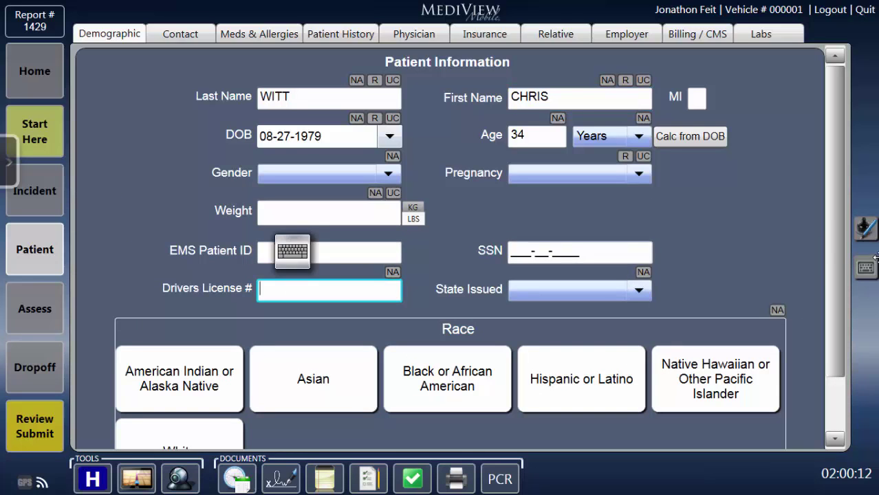
pyautogui.click(866, 269)
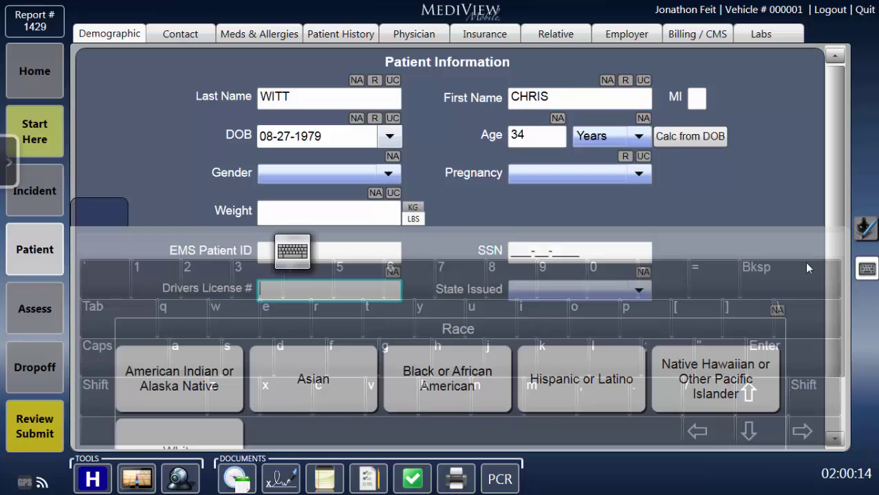
pyautogui.click(323, 406)
pyautogui.click(184, 349)
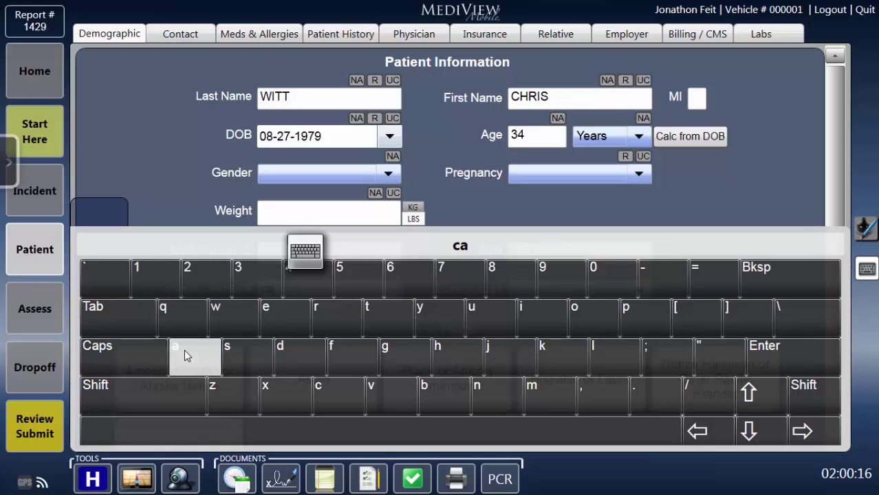
pyautogui.click(152, 281)
pyautogui.click(202, 284)
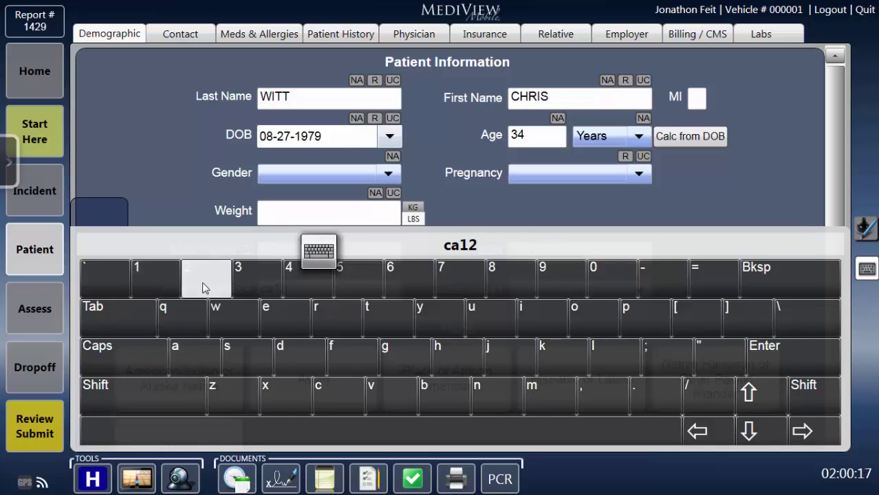
pyautogui.click(246, 284)
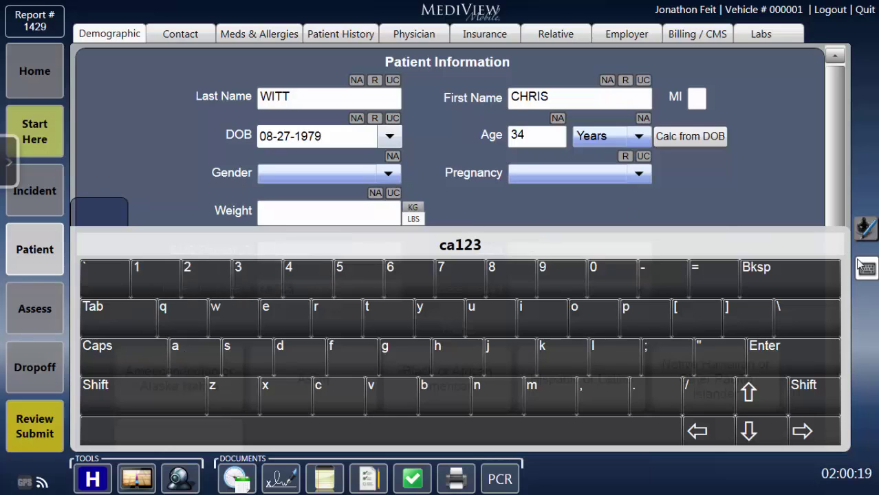
pyautogui.click(861, 266)
# - Key the patient's nine-digit Social Security number into the SSN field on the numeric keypad
pyautogui.click(512, 249)
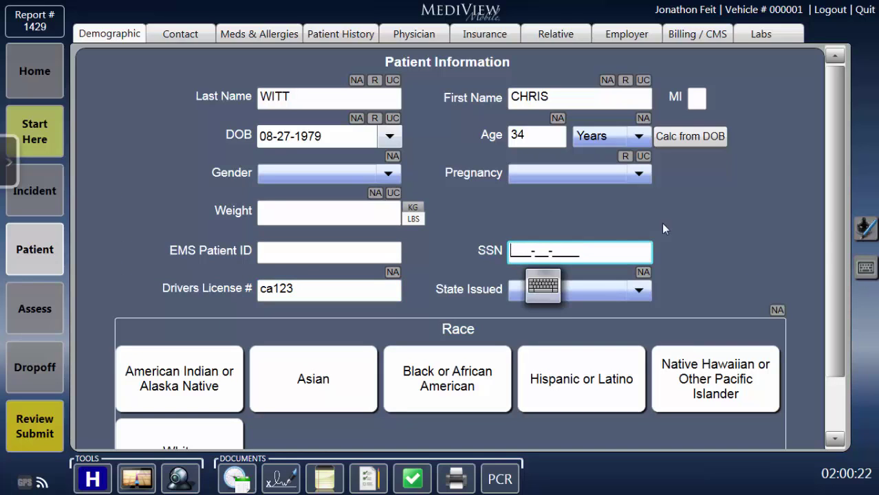
pyautogui.click(868, 269)
pyautogui.click(866, 268)
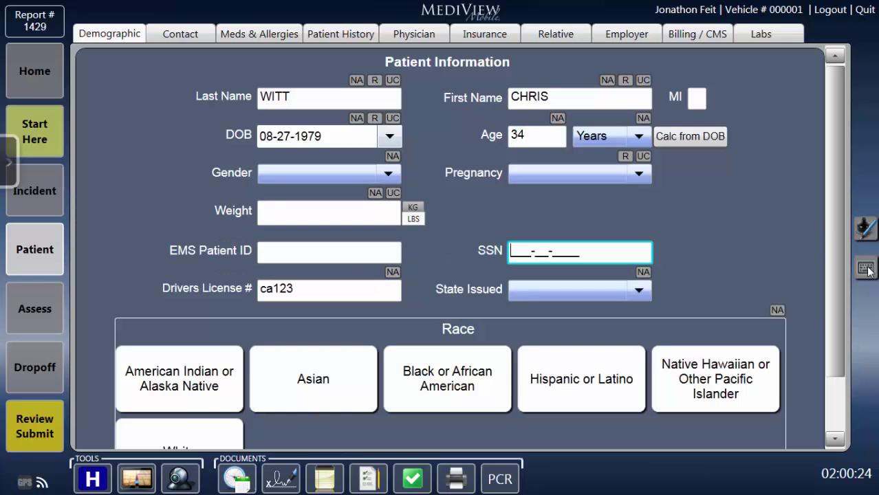
pyautogui.click(868, 269)
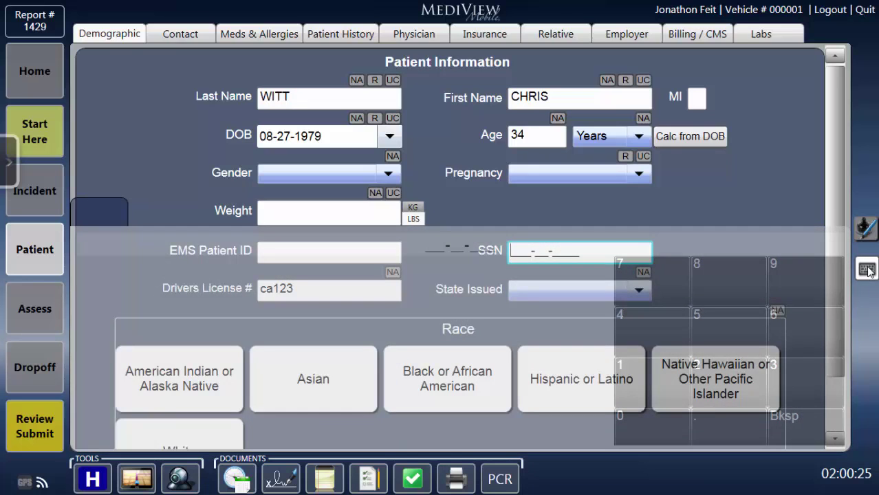
pyautogui.click(633, 284)
pyautogui.click(716, 311)
pyautogui.click(799, 309)
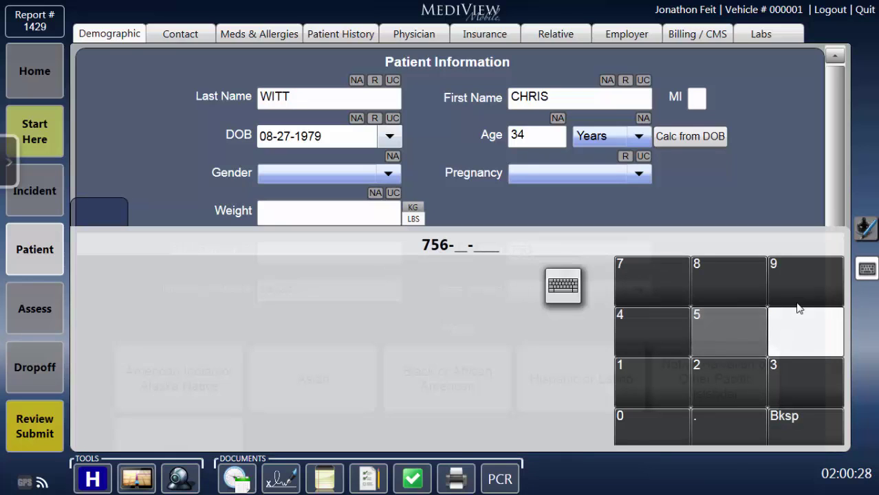
pyautogui.click(656, 333)
pyautogui.click(718, 339)
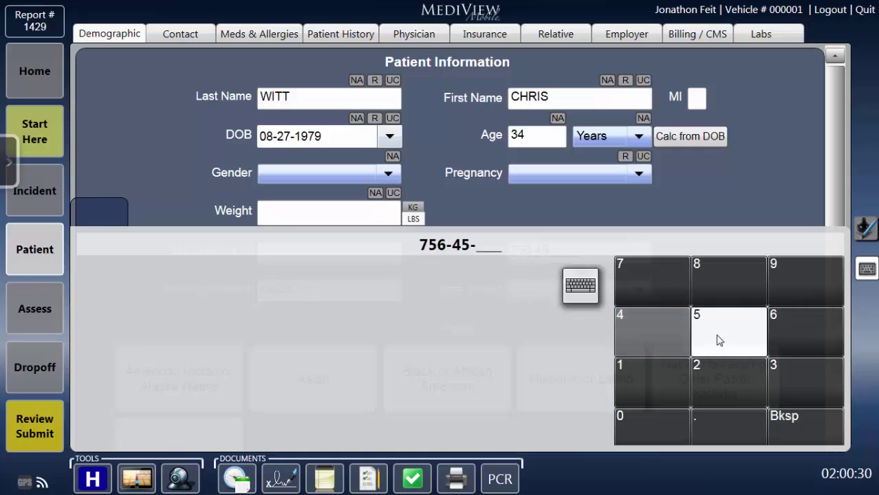
pyautogui.click(775, 318)
pyautogui.click(701, 288)
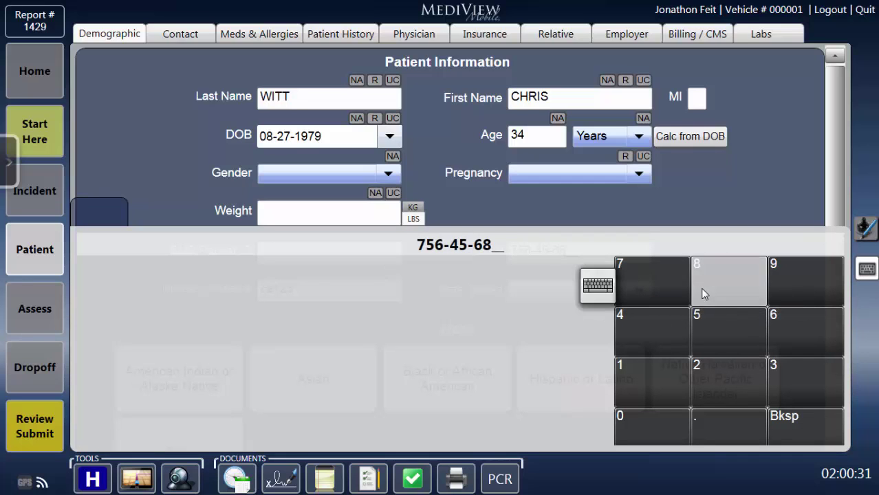
pyautogui.click(650, 283)
pyautogui.click(652, 369)
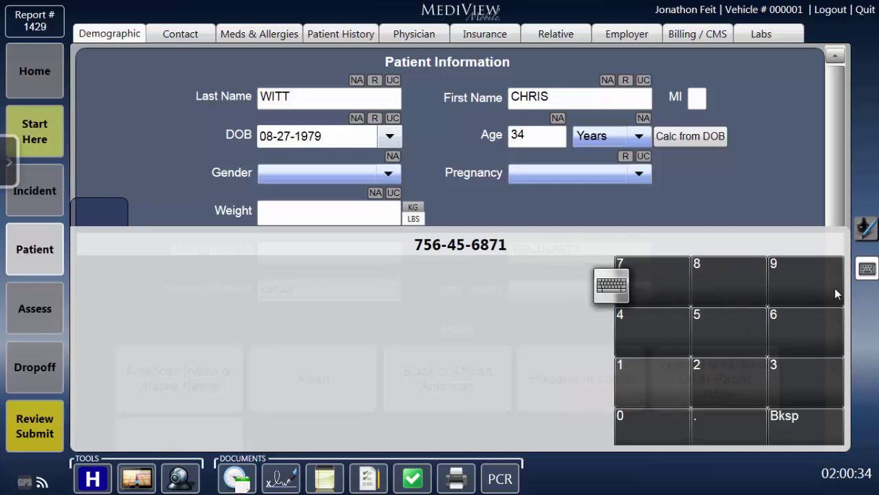